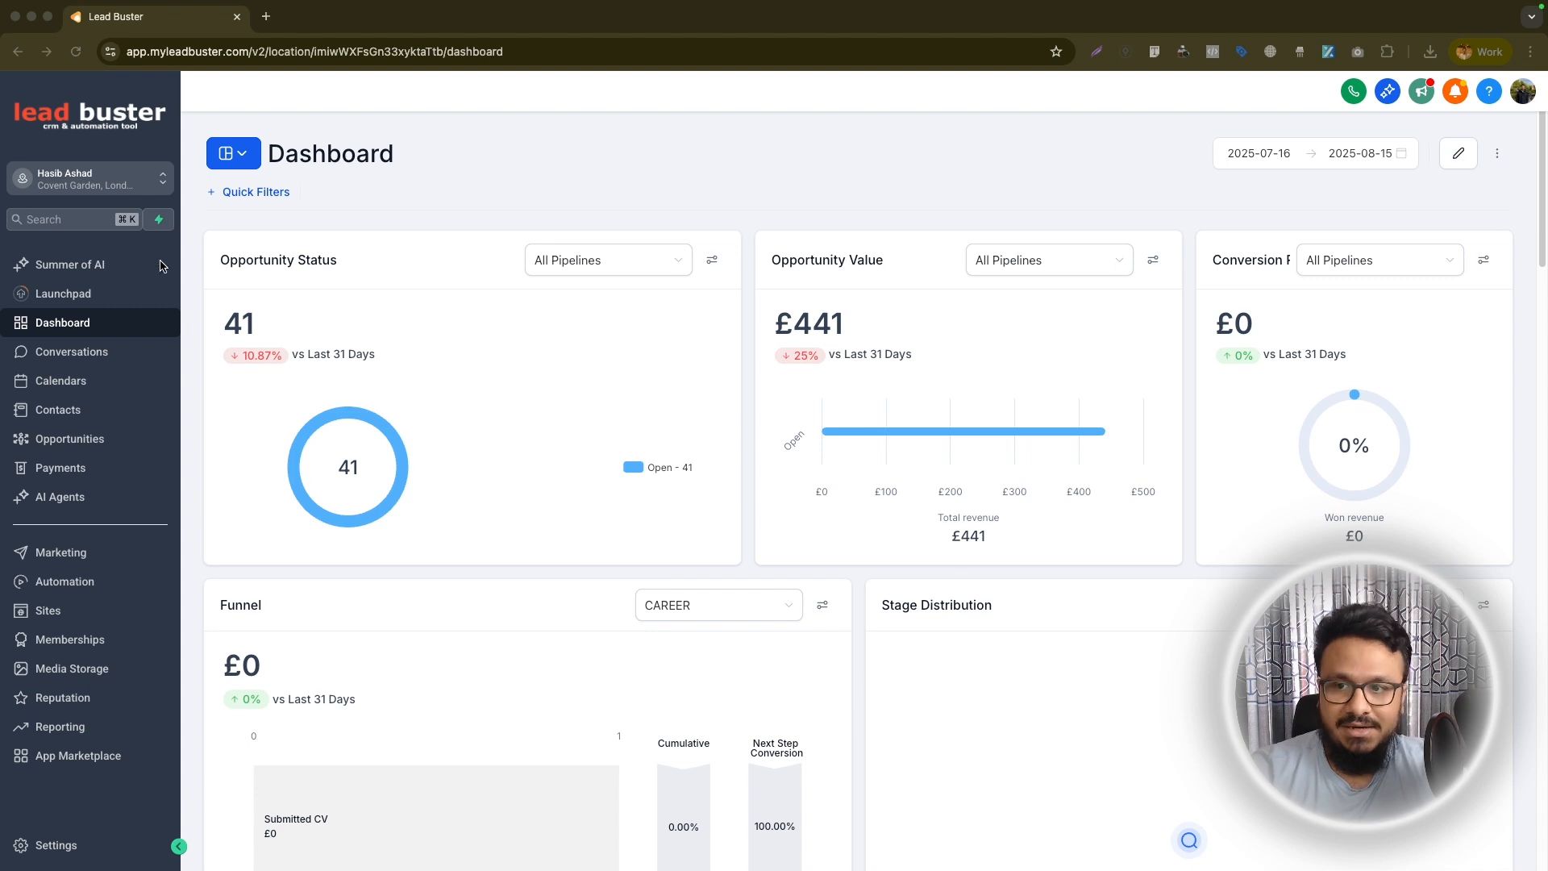
Examine the available payment providers in the Payments integrations, from Stripe and PayPal down to Square
left_click(30, 474)
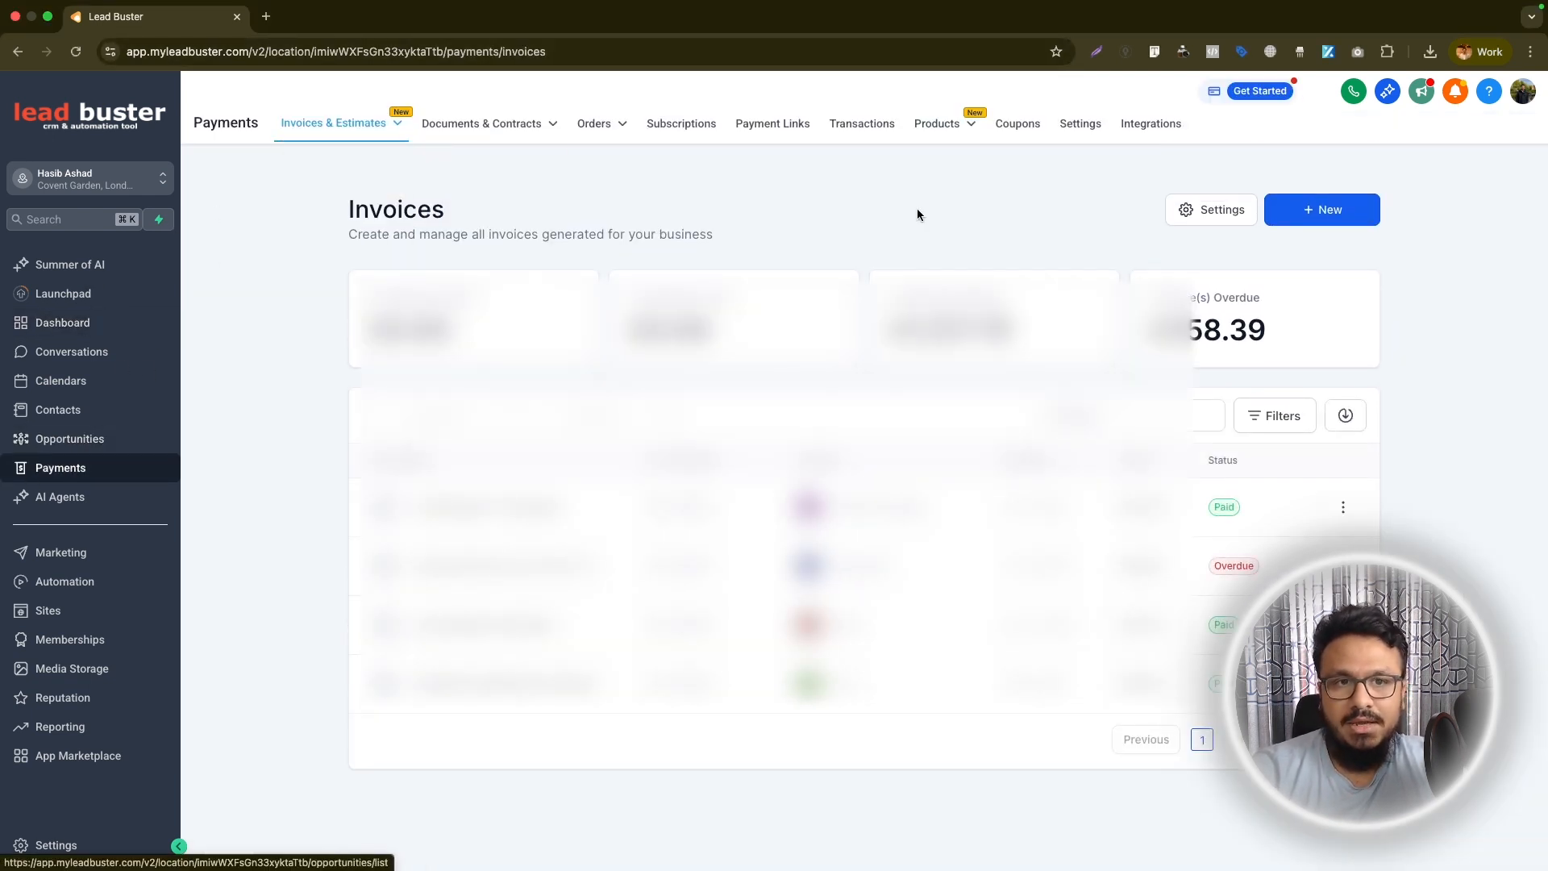
left_click(1133, 139)
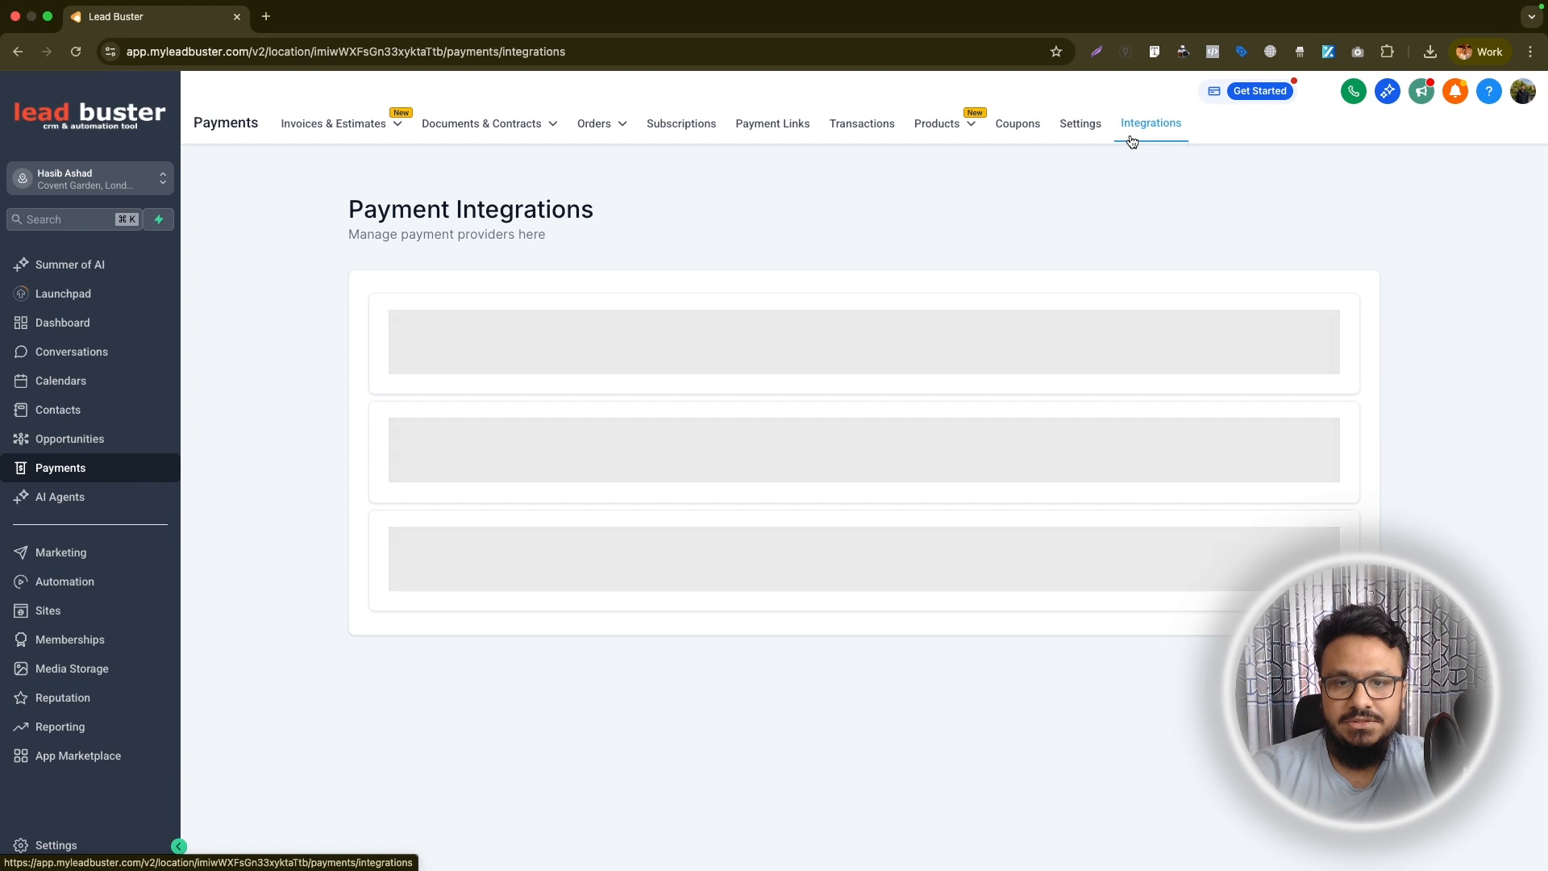
scroll(742, 480, "down", 3)
scroll(733, 466, "up", 3)
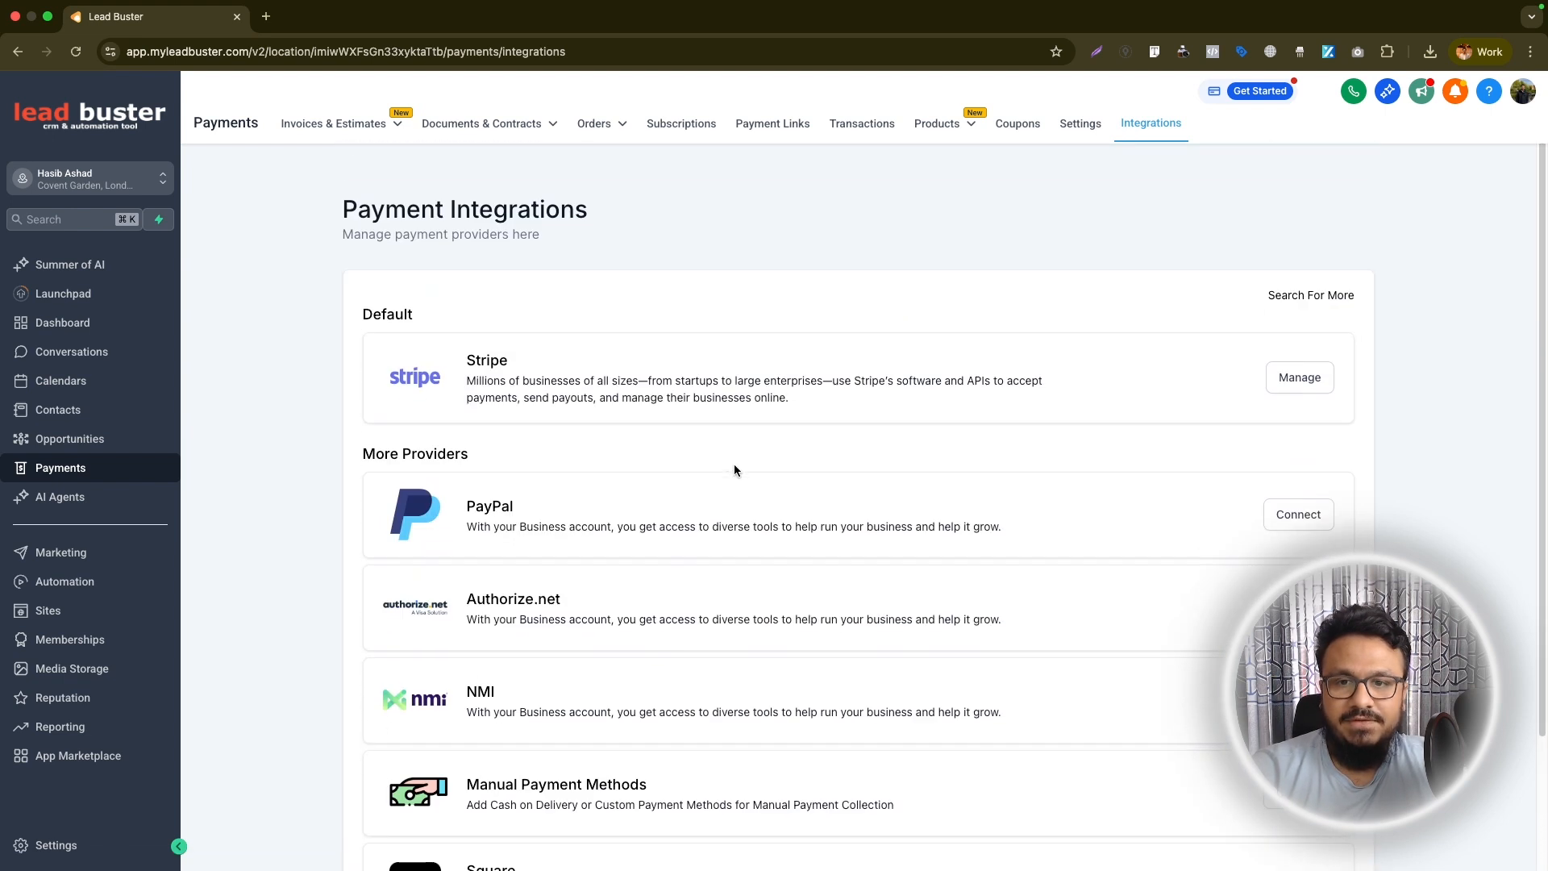
scroll(701, 425, "down", 3)
scroll(529, 283, "up", 3)
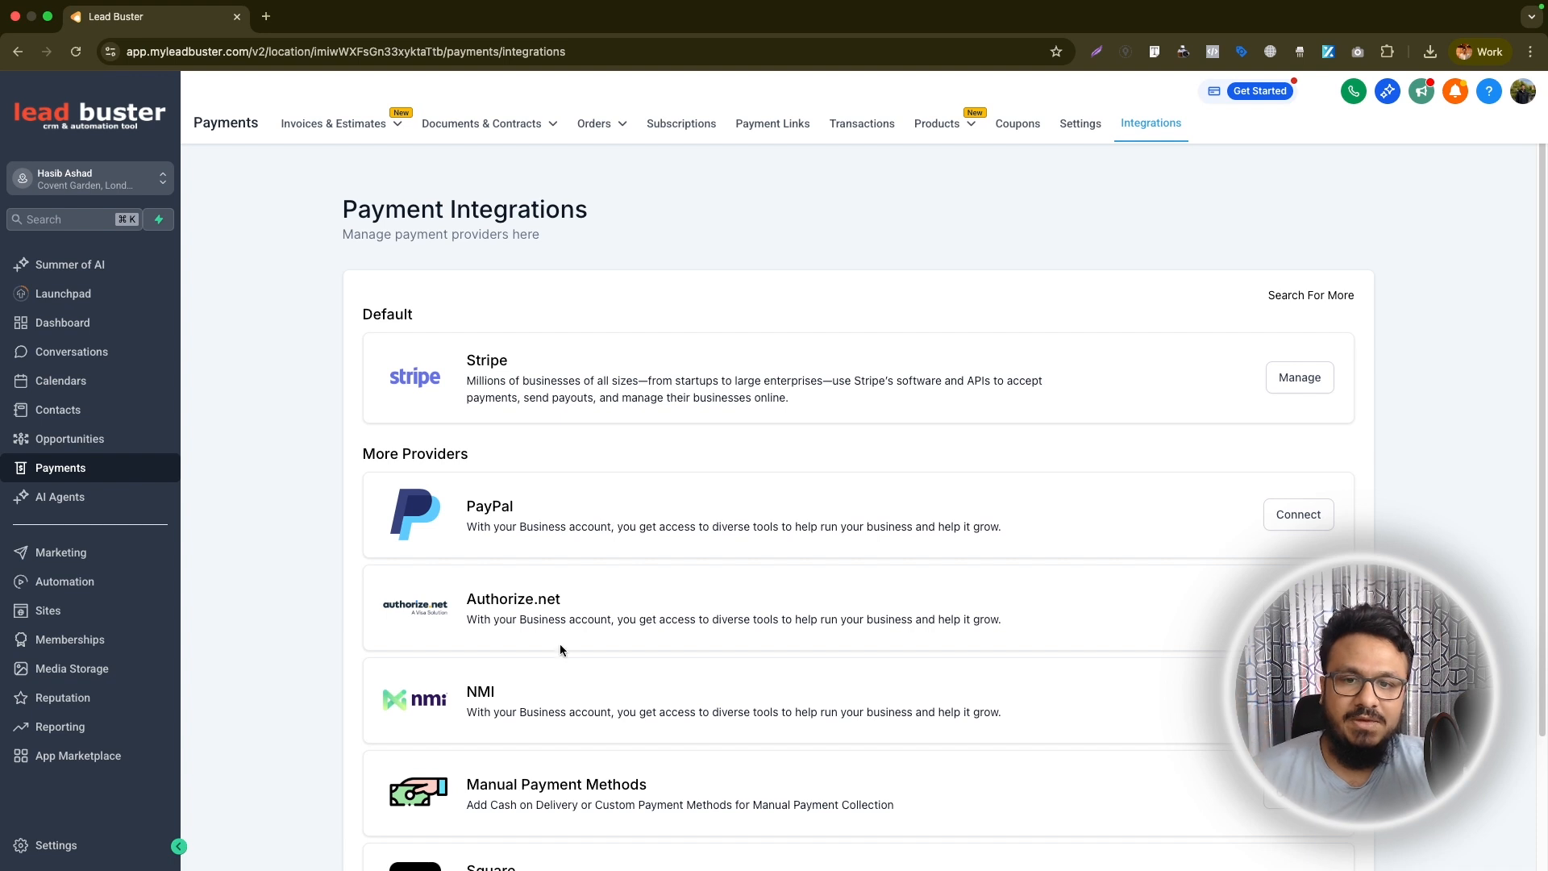
scroll(563, 686, "down", 3)
scroll(559, 671, "up", 3)
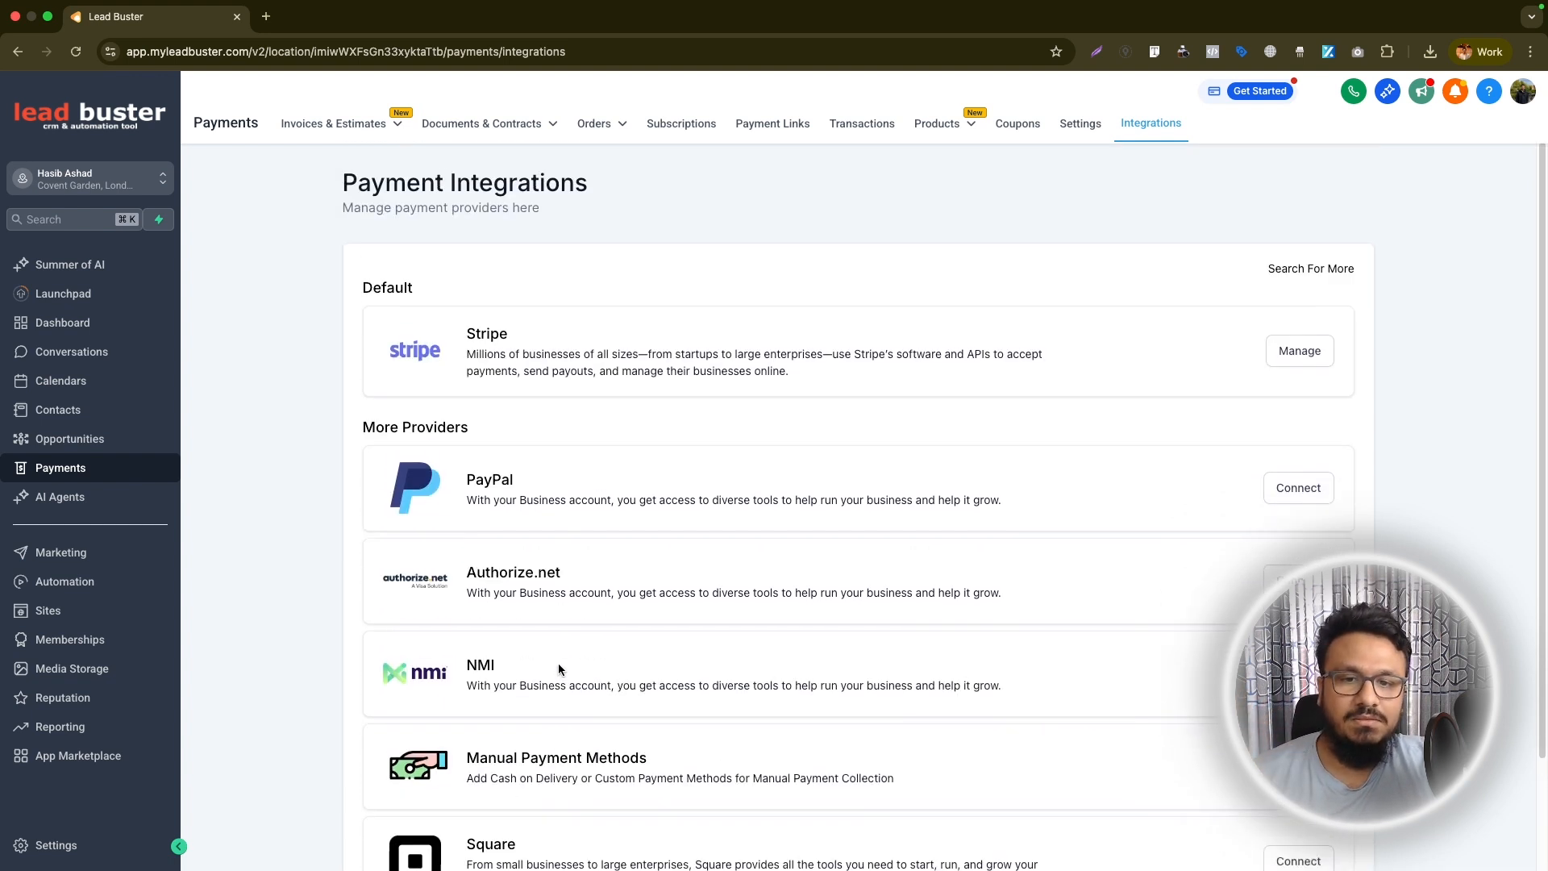
scroll(559, 669, "up", 1)
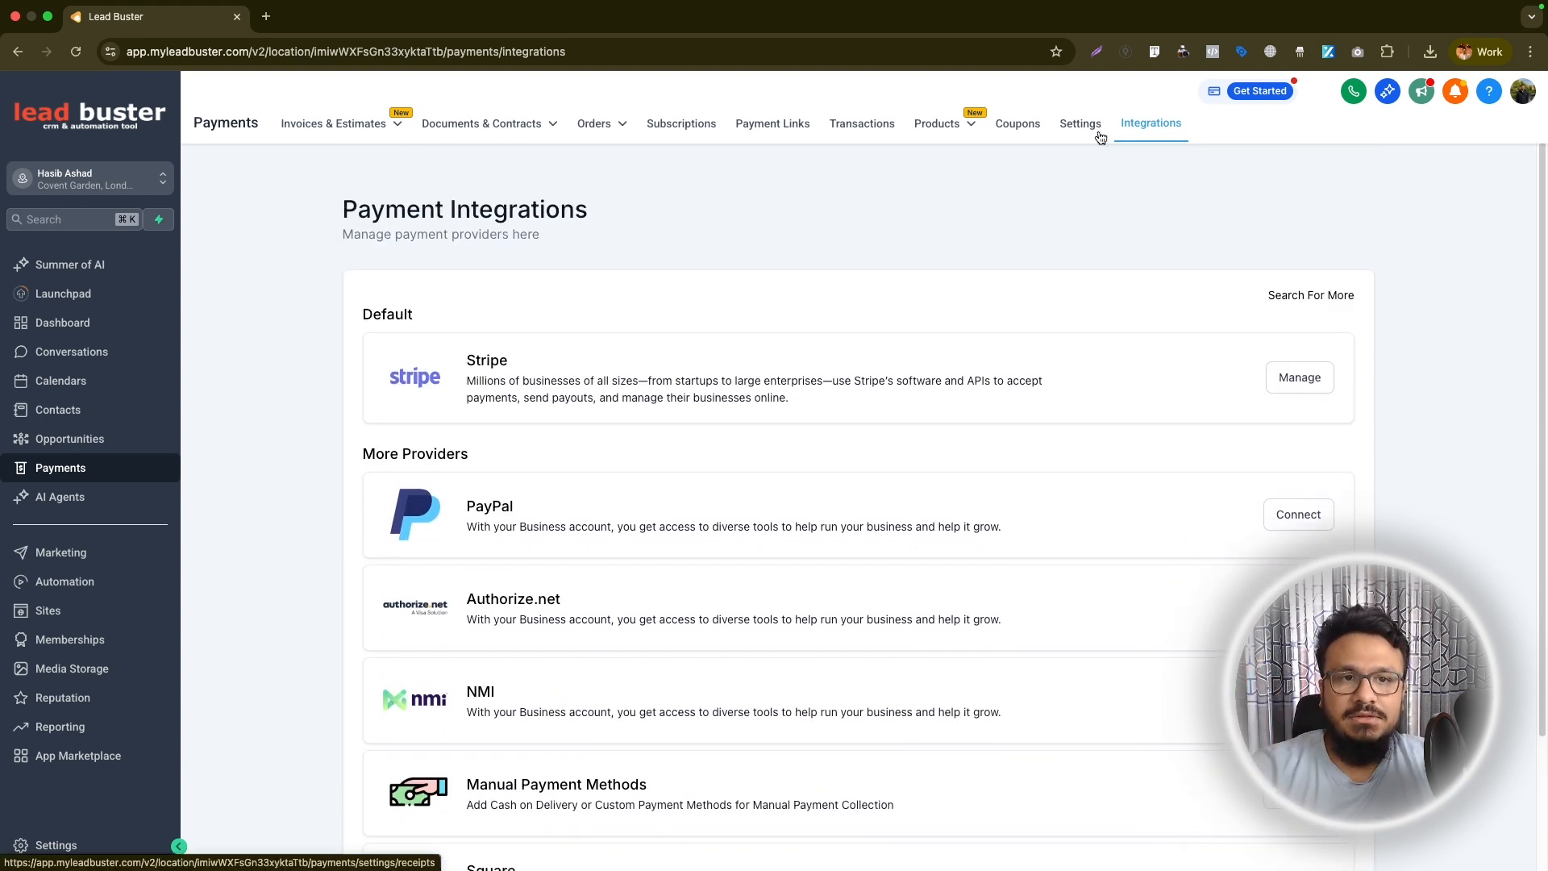
Start a new product under Payments and title it "My Coaching Programme"
mouse_move(935, 133)
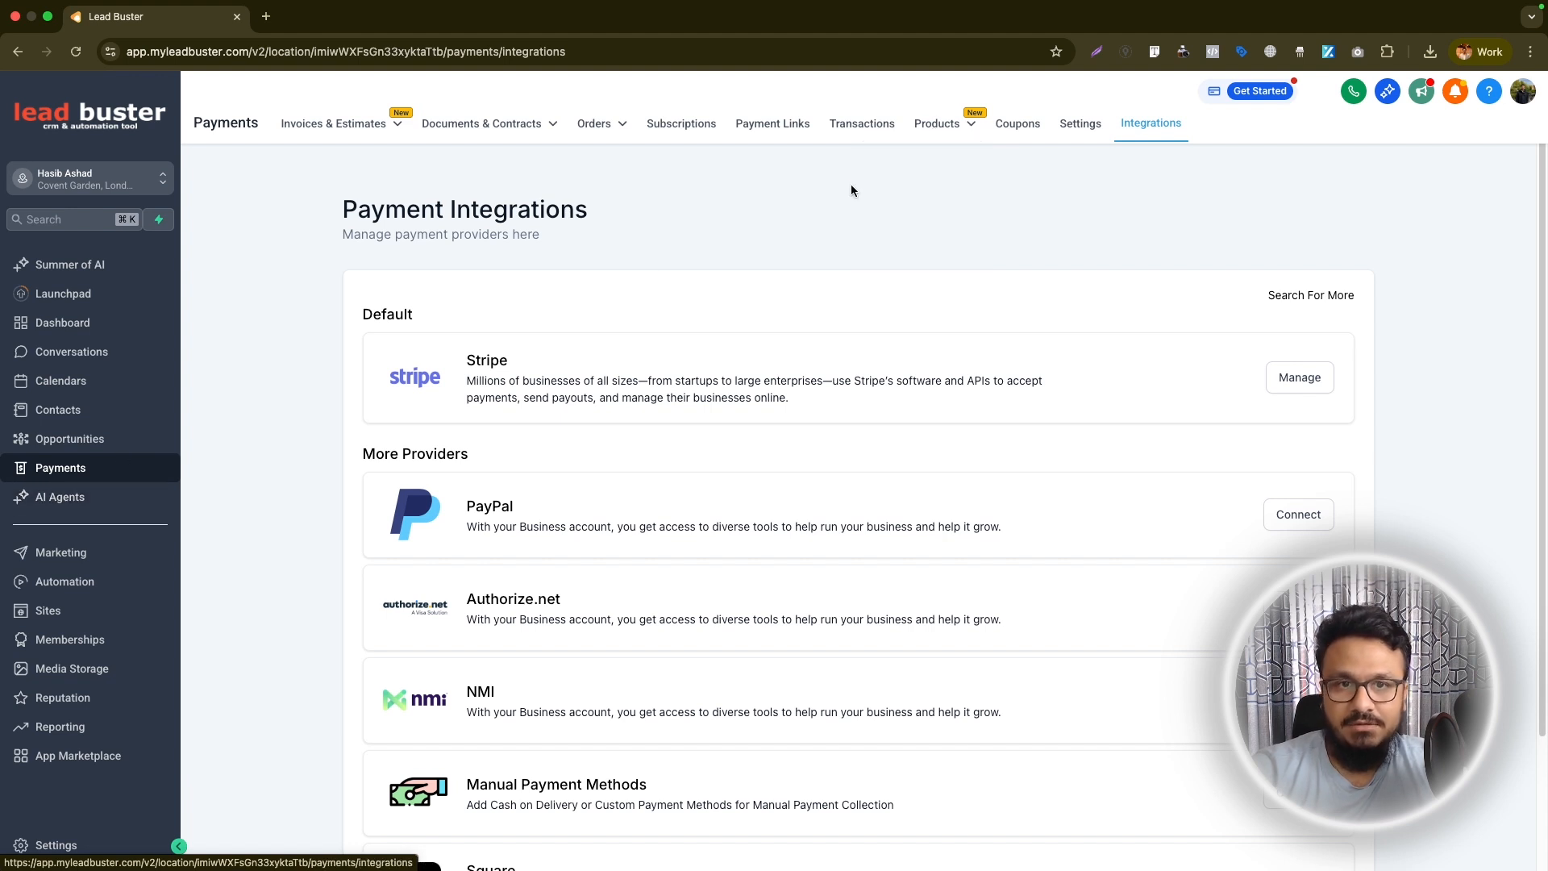
left_click(913, 168)
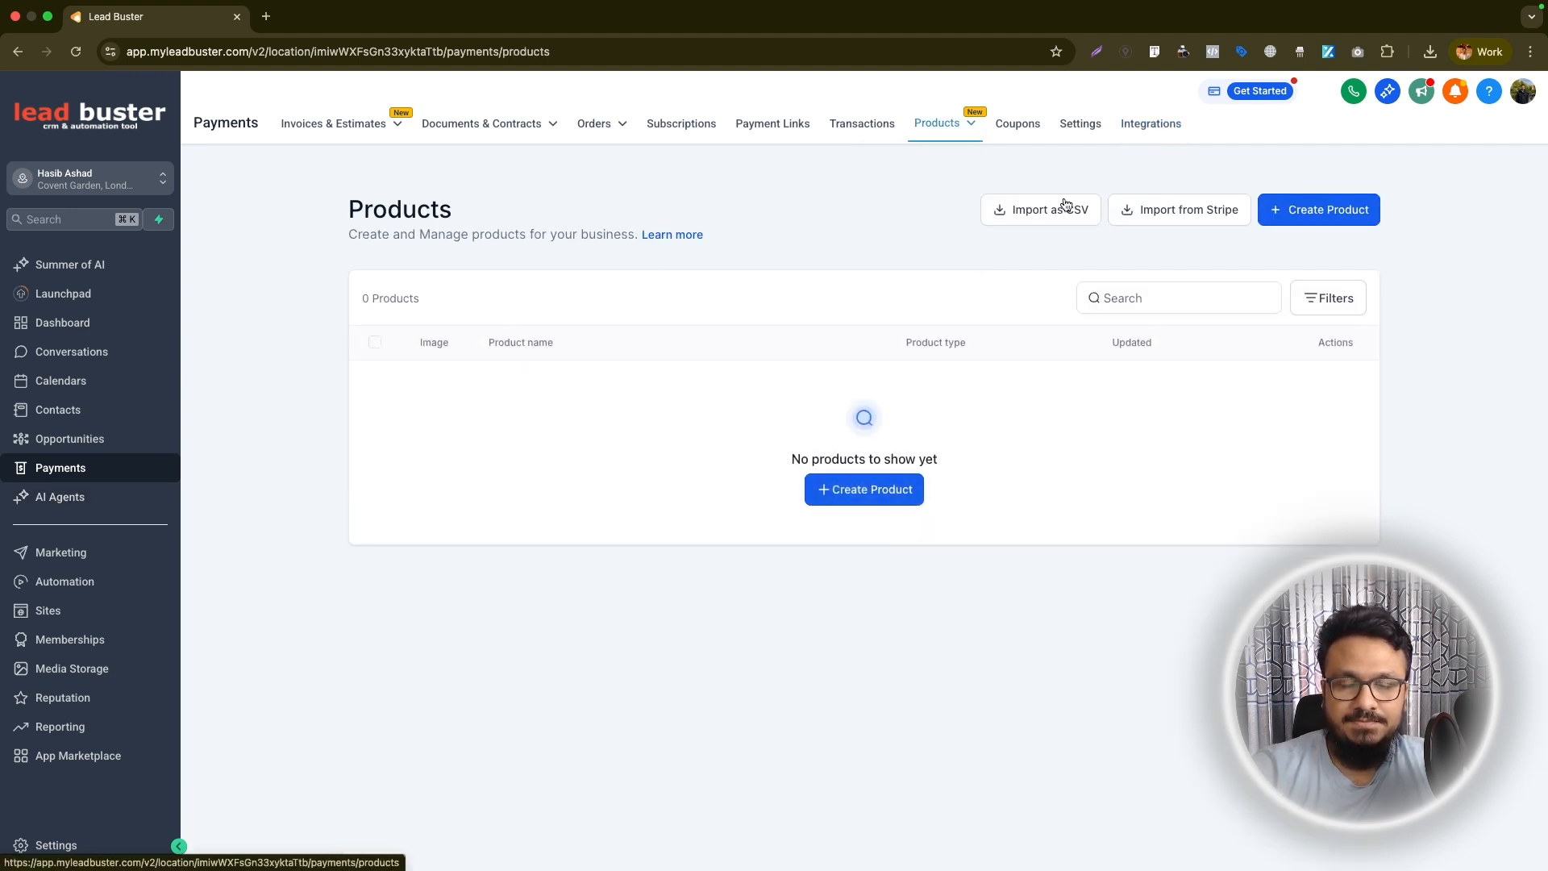
left_click(1290, 210)
left_click(692, 320)
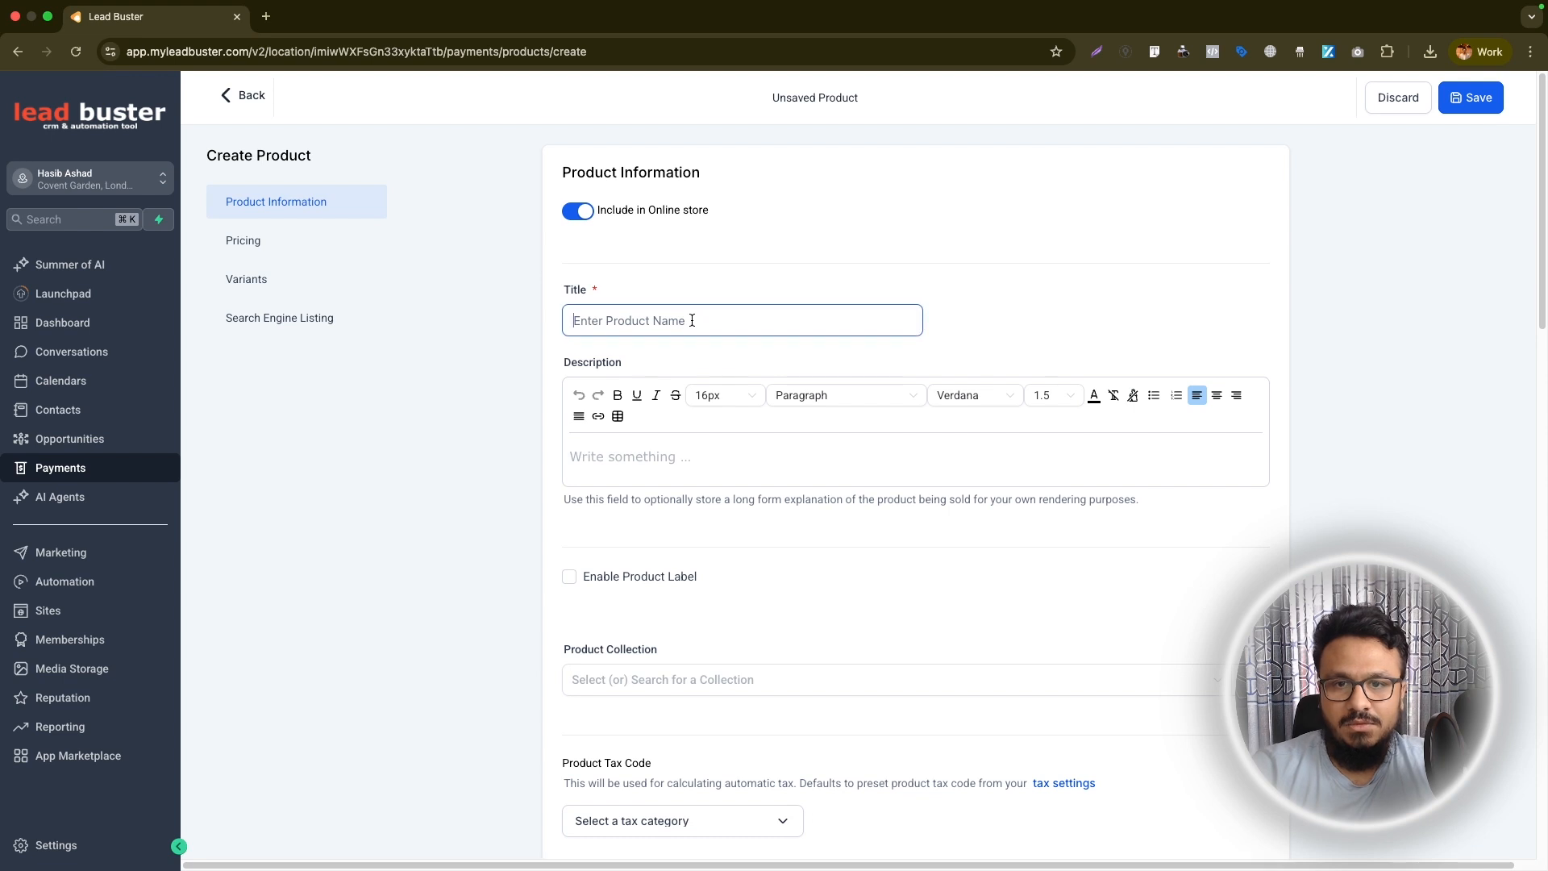
type("Coachign")
key("BackSpace")
key("BackSpace")
type("ng Programme")
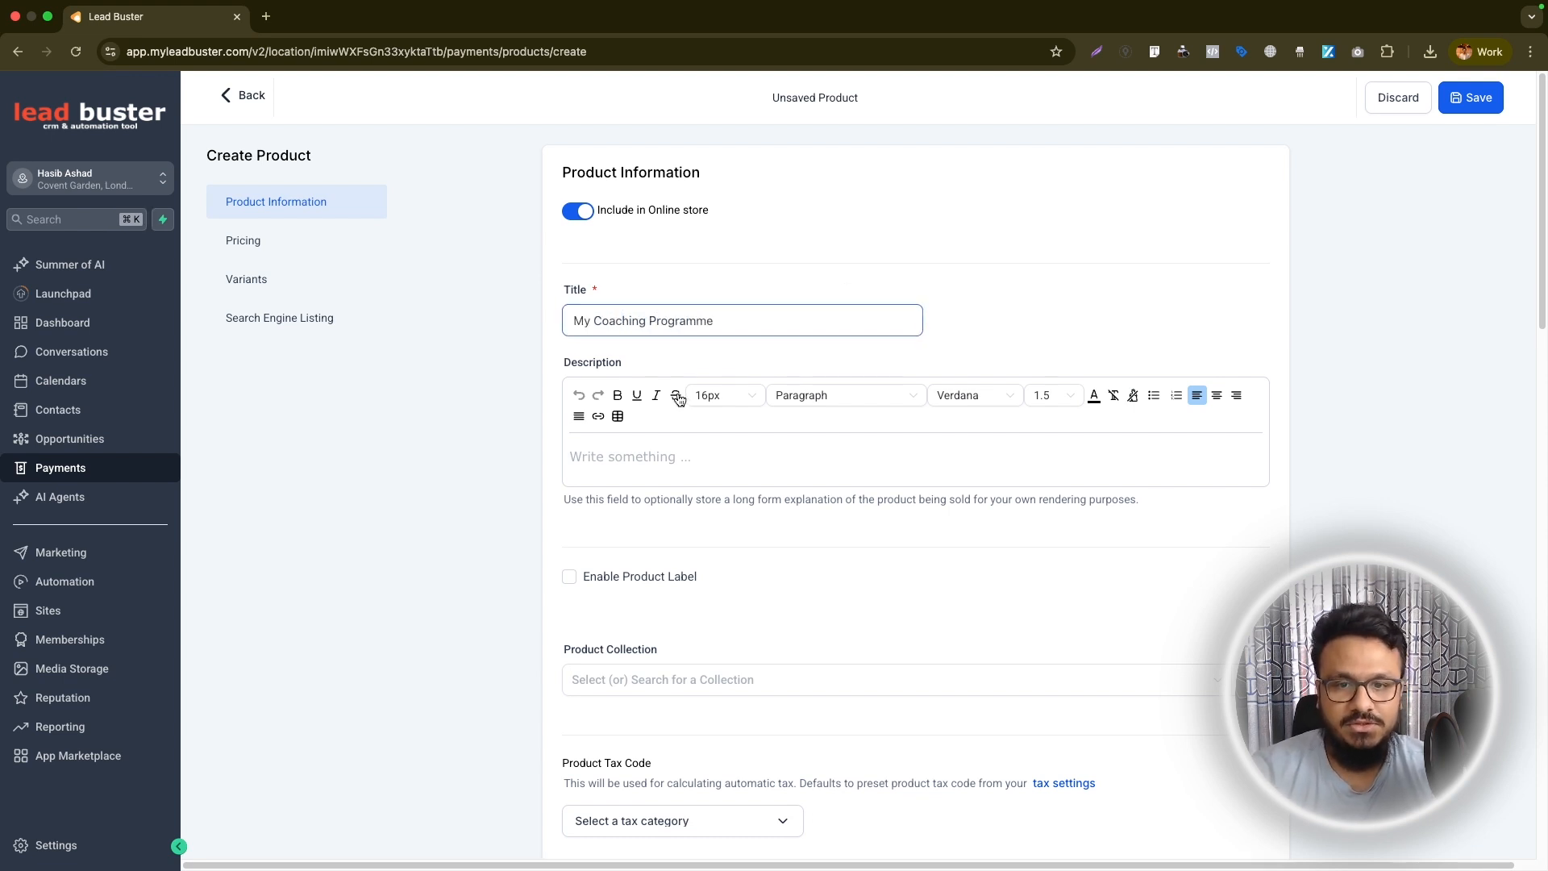
Set the product's price to the Recurring type in USD with an amount of 500
scroll(656, 650, "down", 7)
scroll(591, 578, "up", 6)
scroll(591, 564, "down", 15)
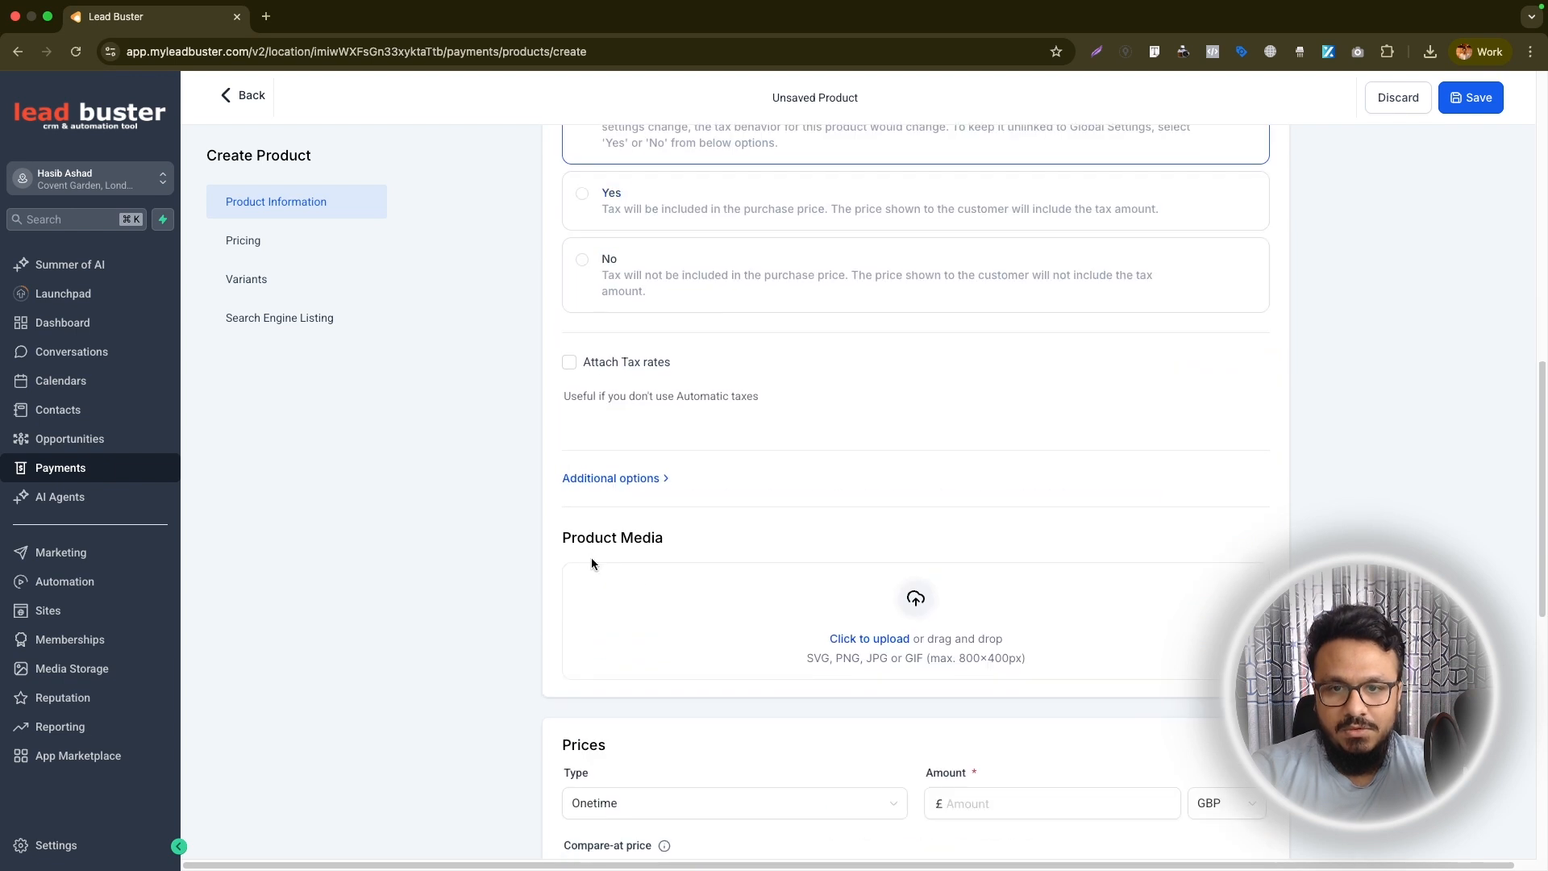
scroll(725, 311, "up", 1)
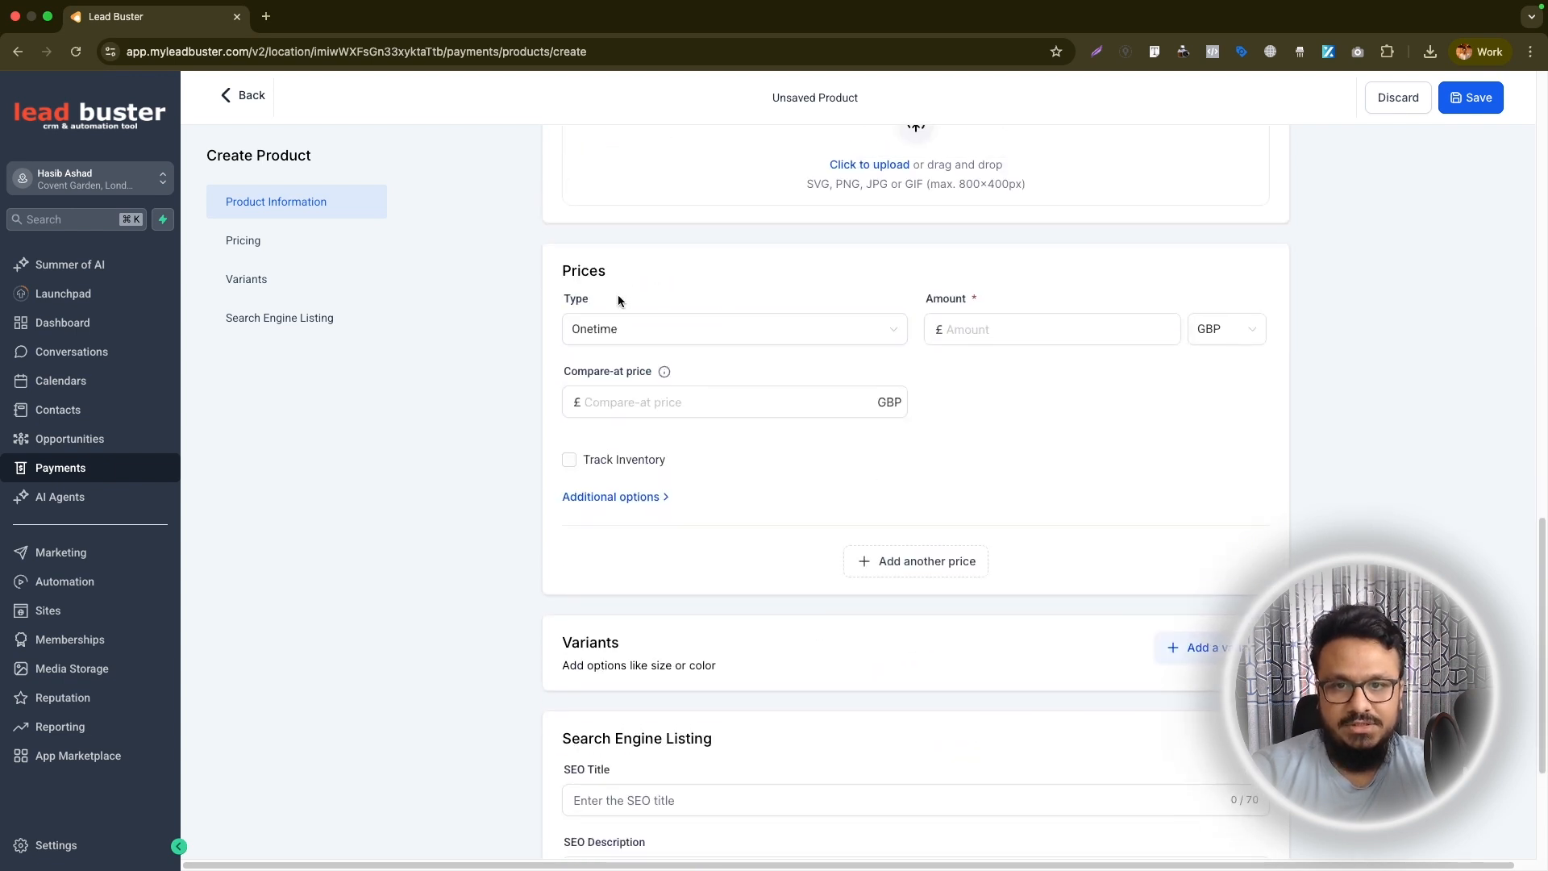
left_click(719, 332)
left_click(645, 395)
left_click(959, 331)
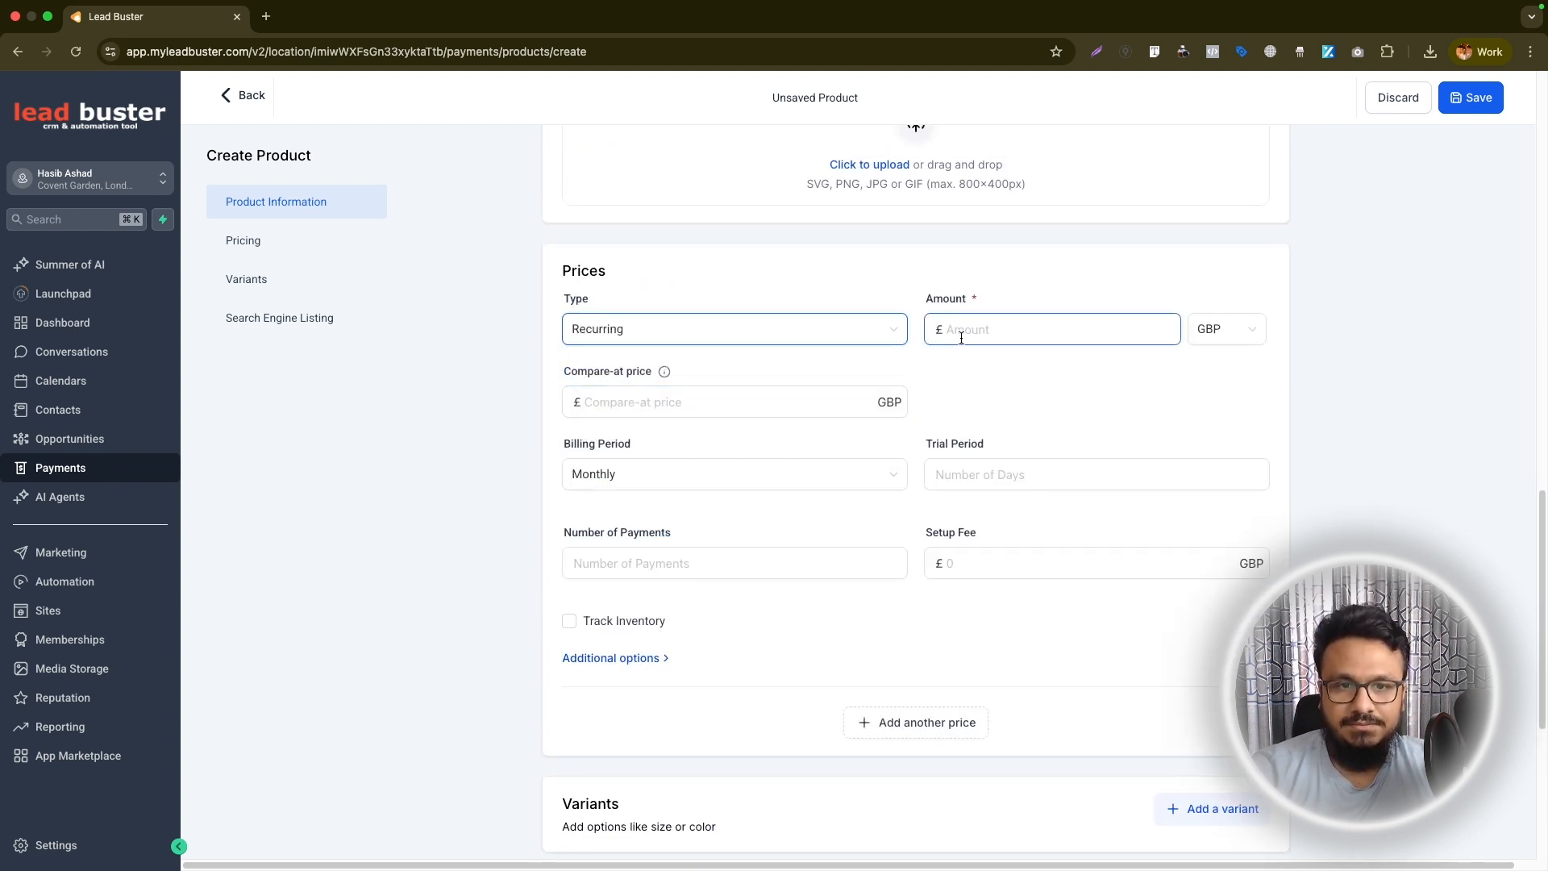
left_click(1226, 329)
left_click(1209, 367)
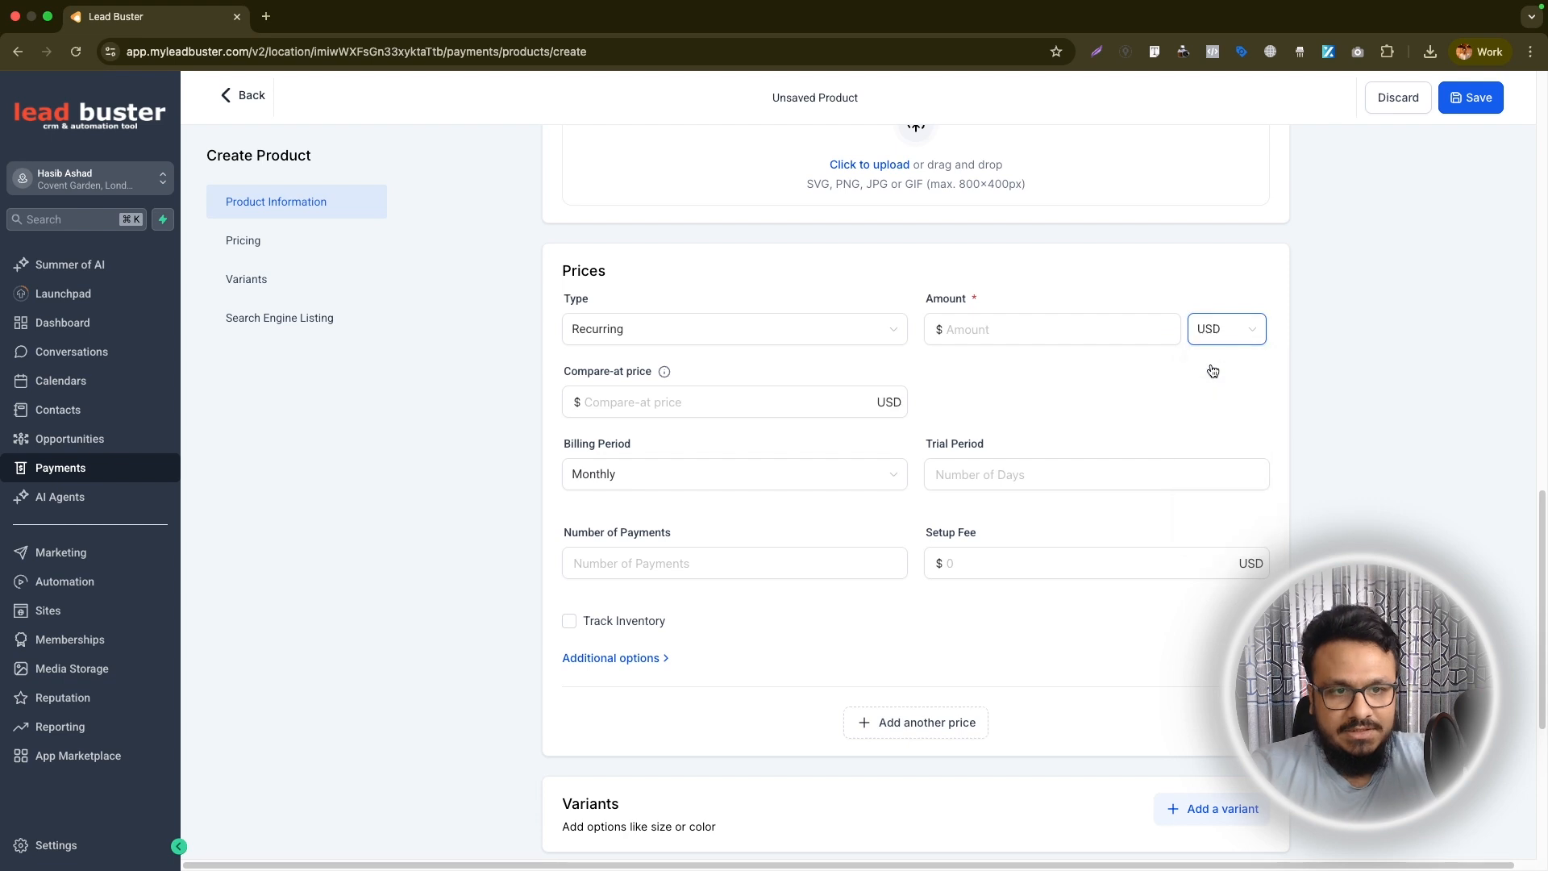
left_click(1056, 330)
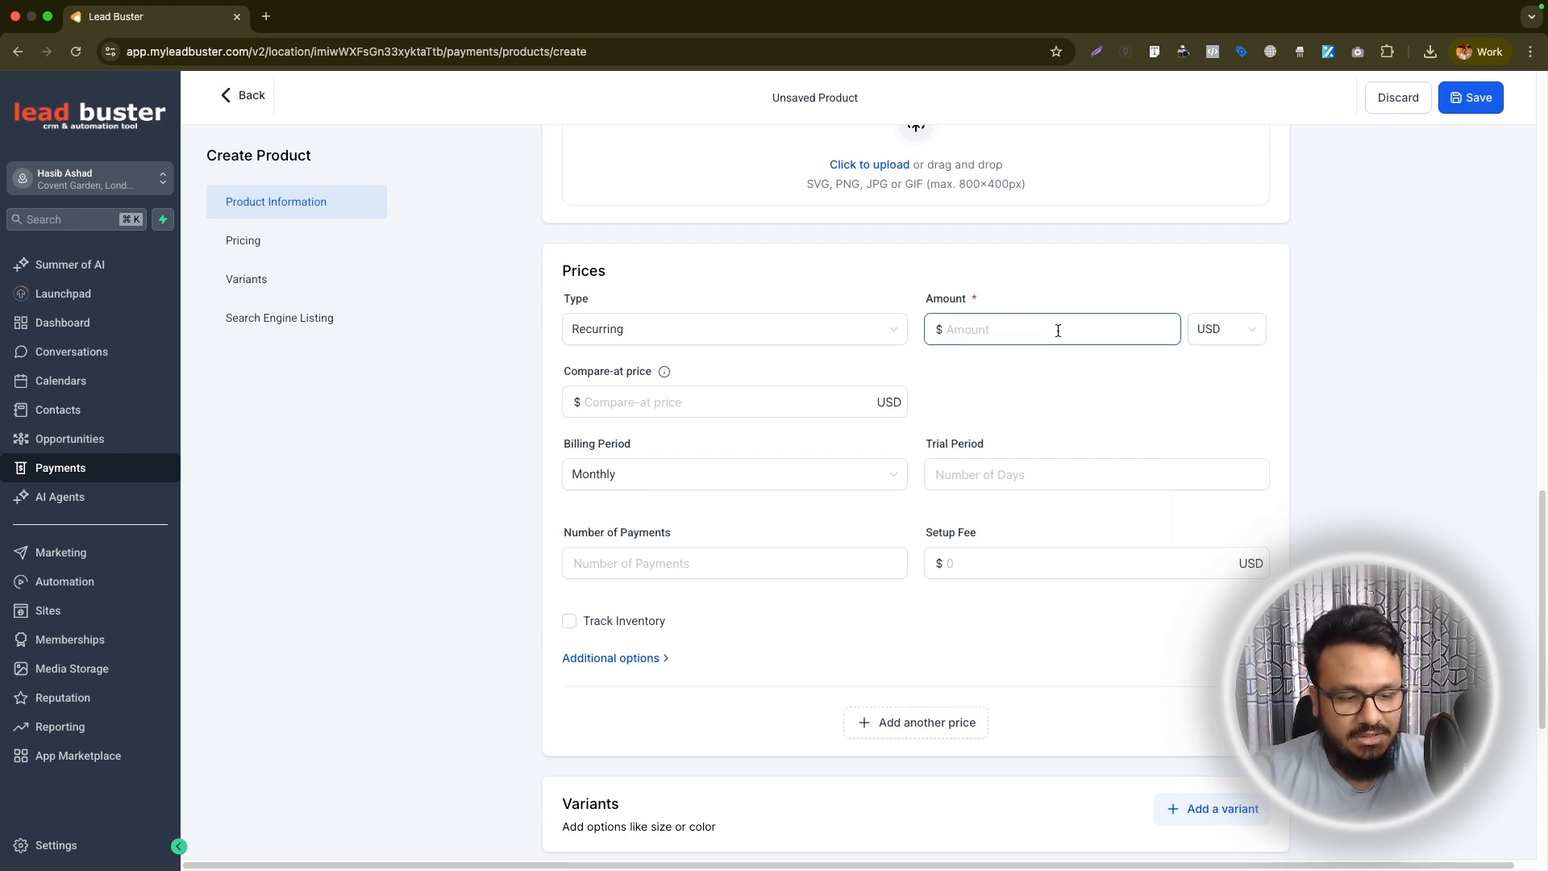
type("500")
left_click(1064, 369)
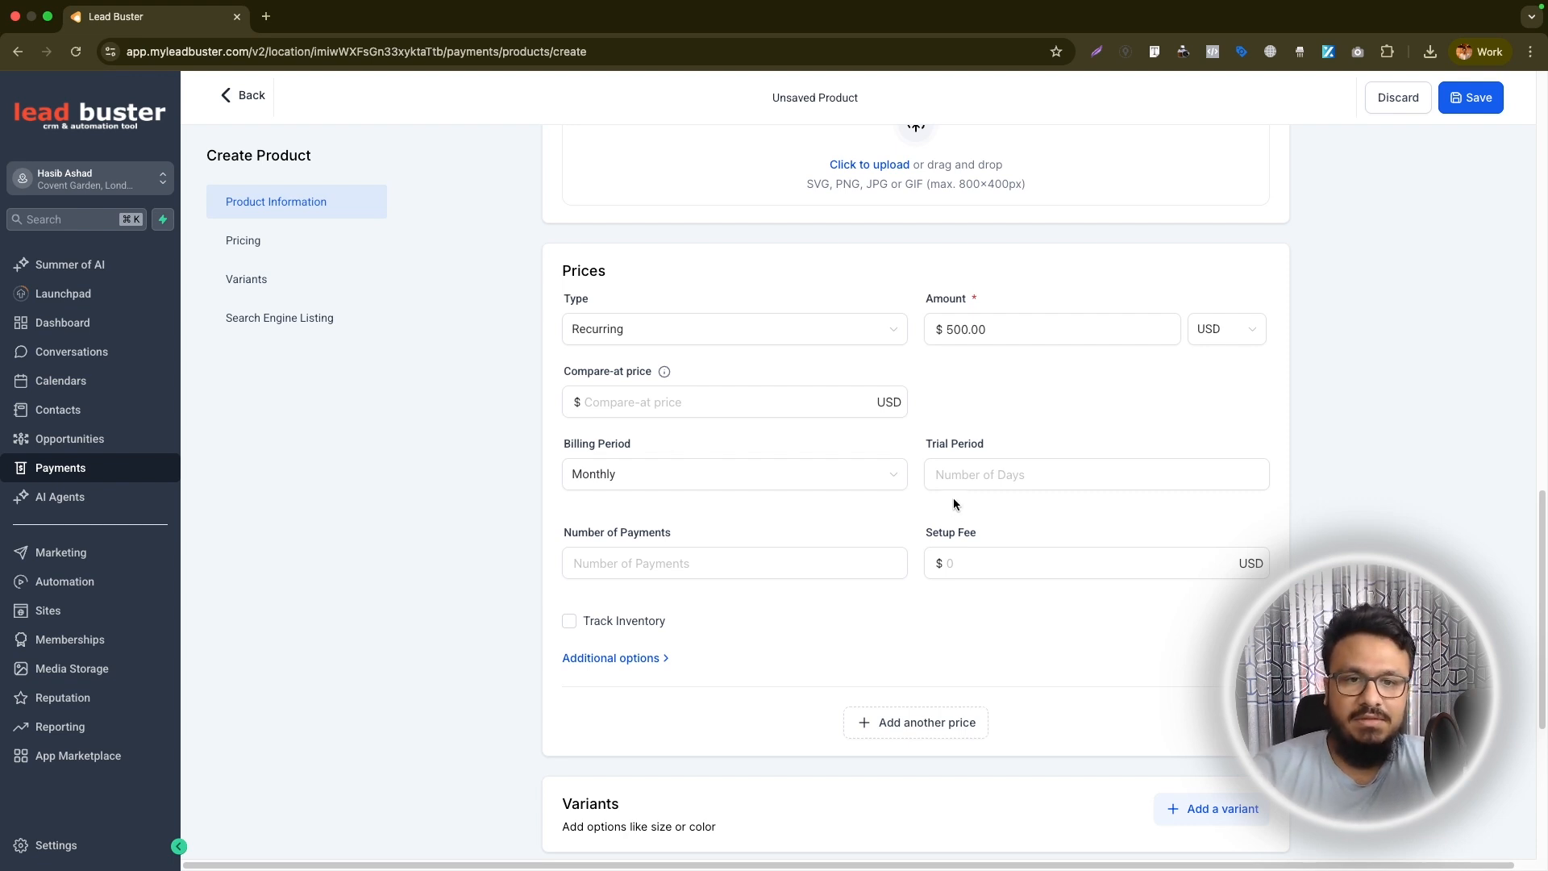
Give the recurring price a setup fee of 1000, a trial period of 30 days and 2 payments
left_click(980, 558)
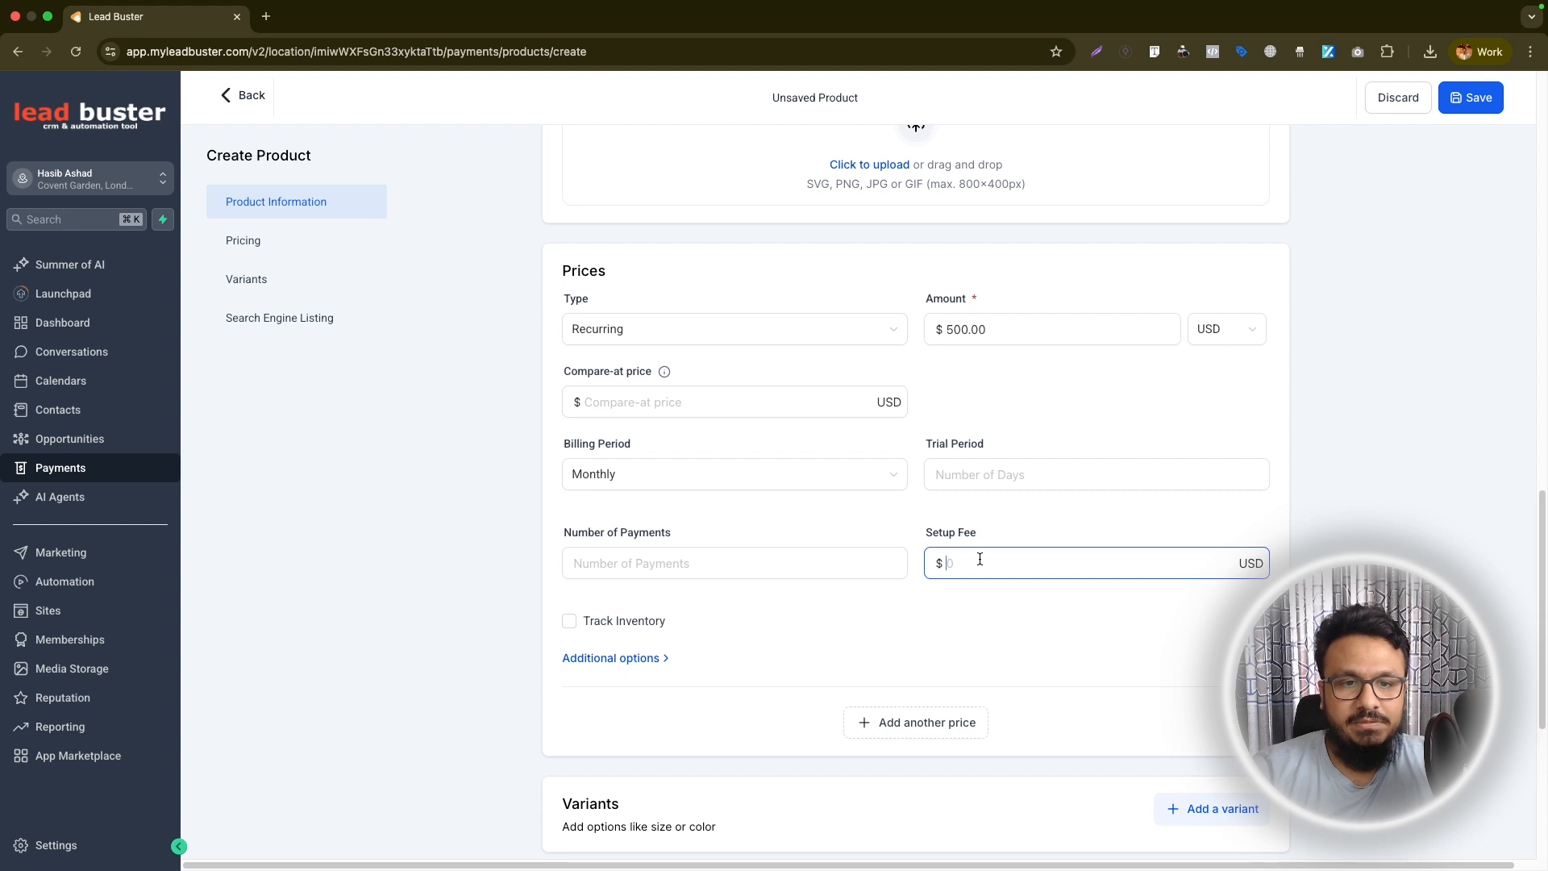
type("1000")
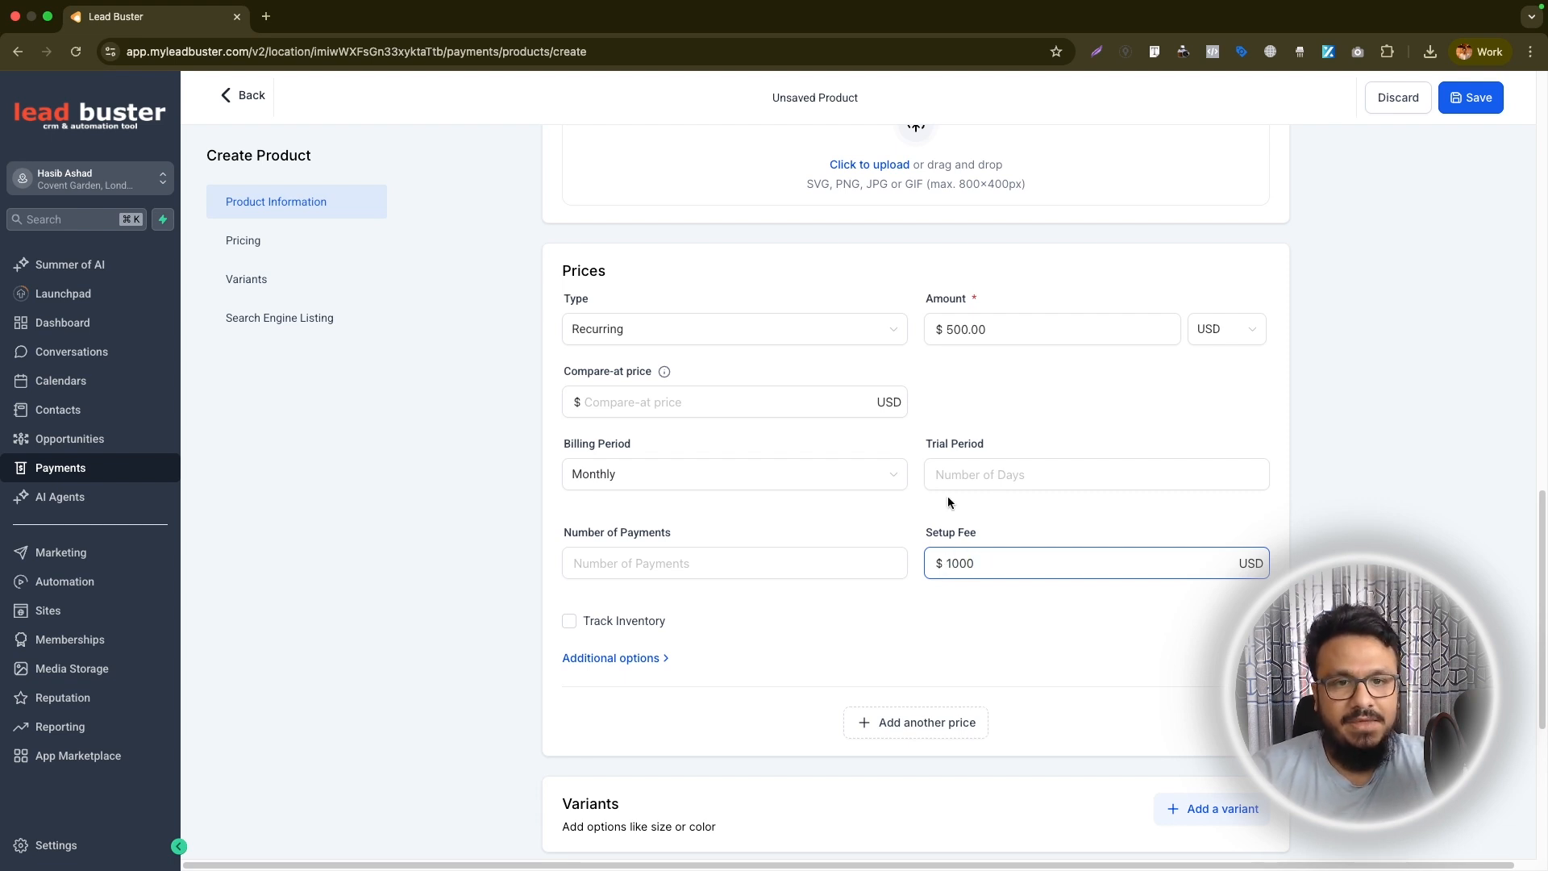
left_click(911, 373)
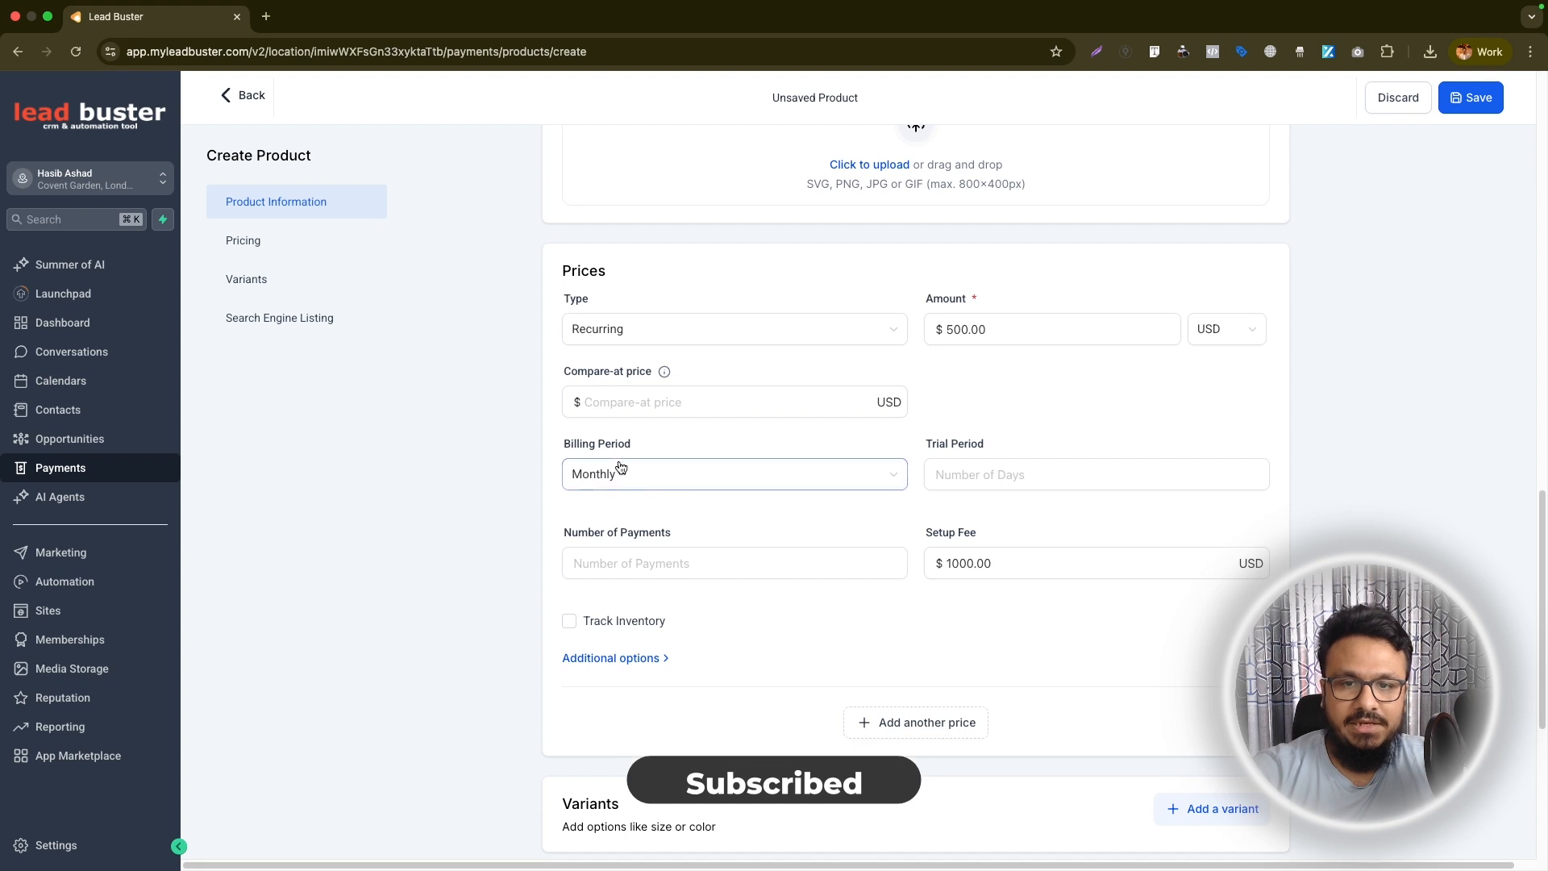
left_click(962, 465)
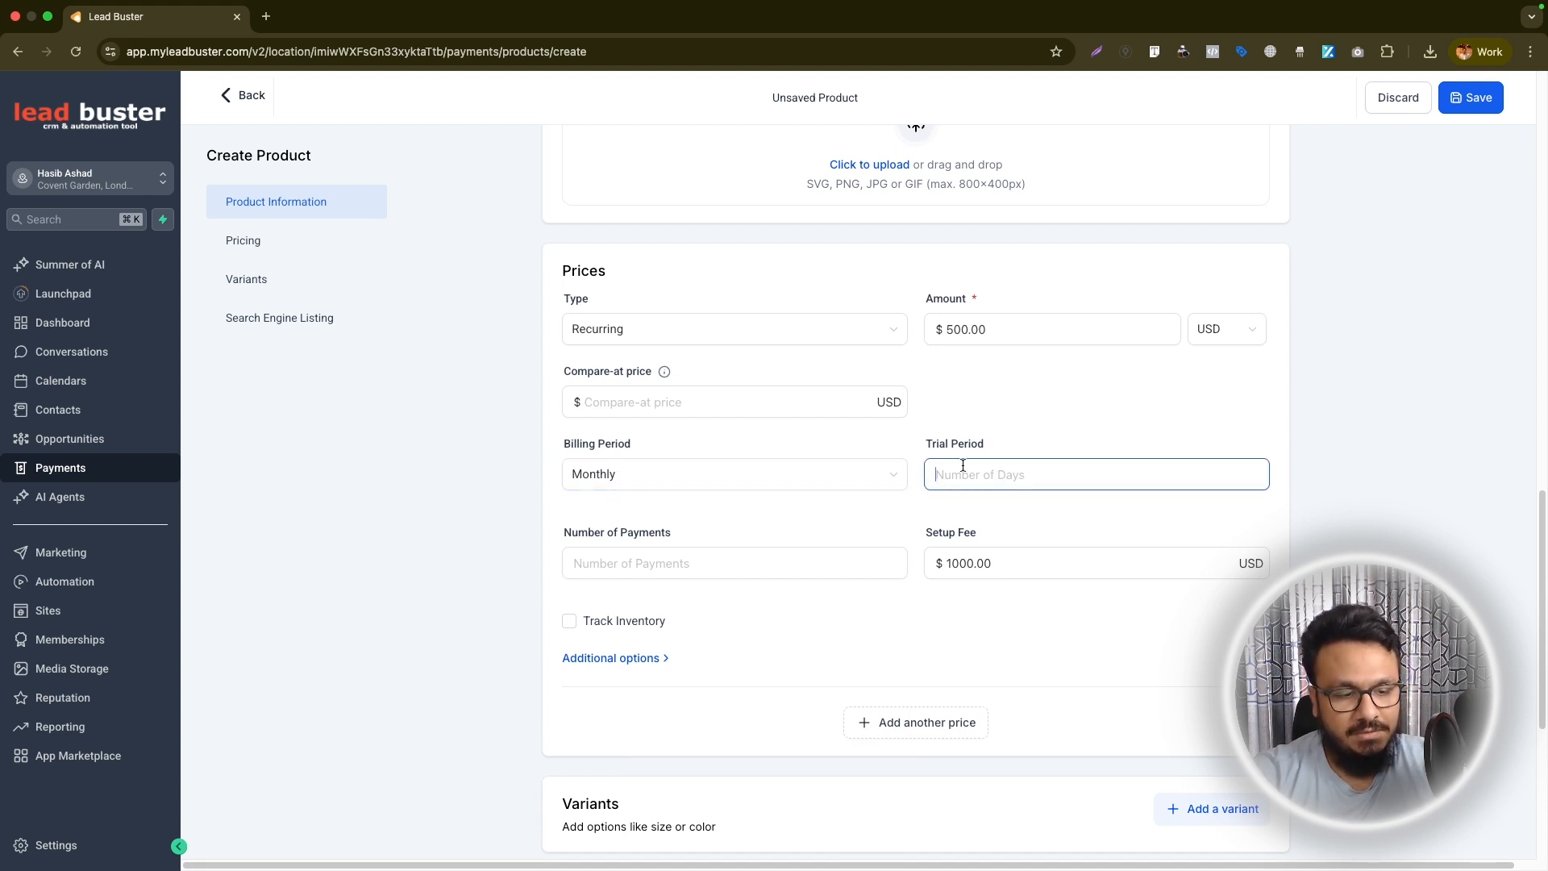
type("30")
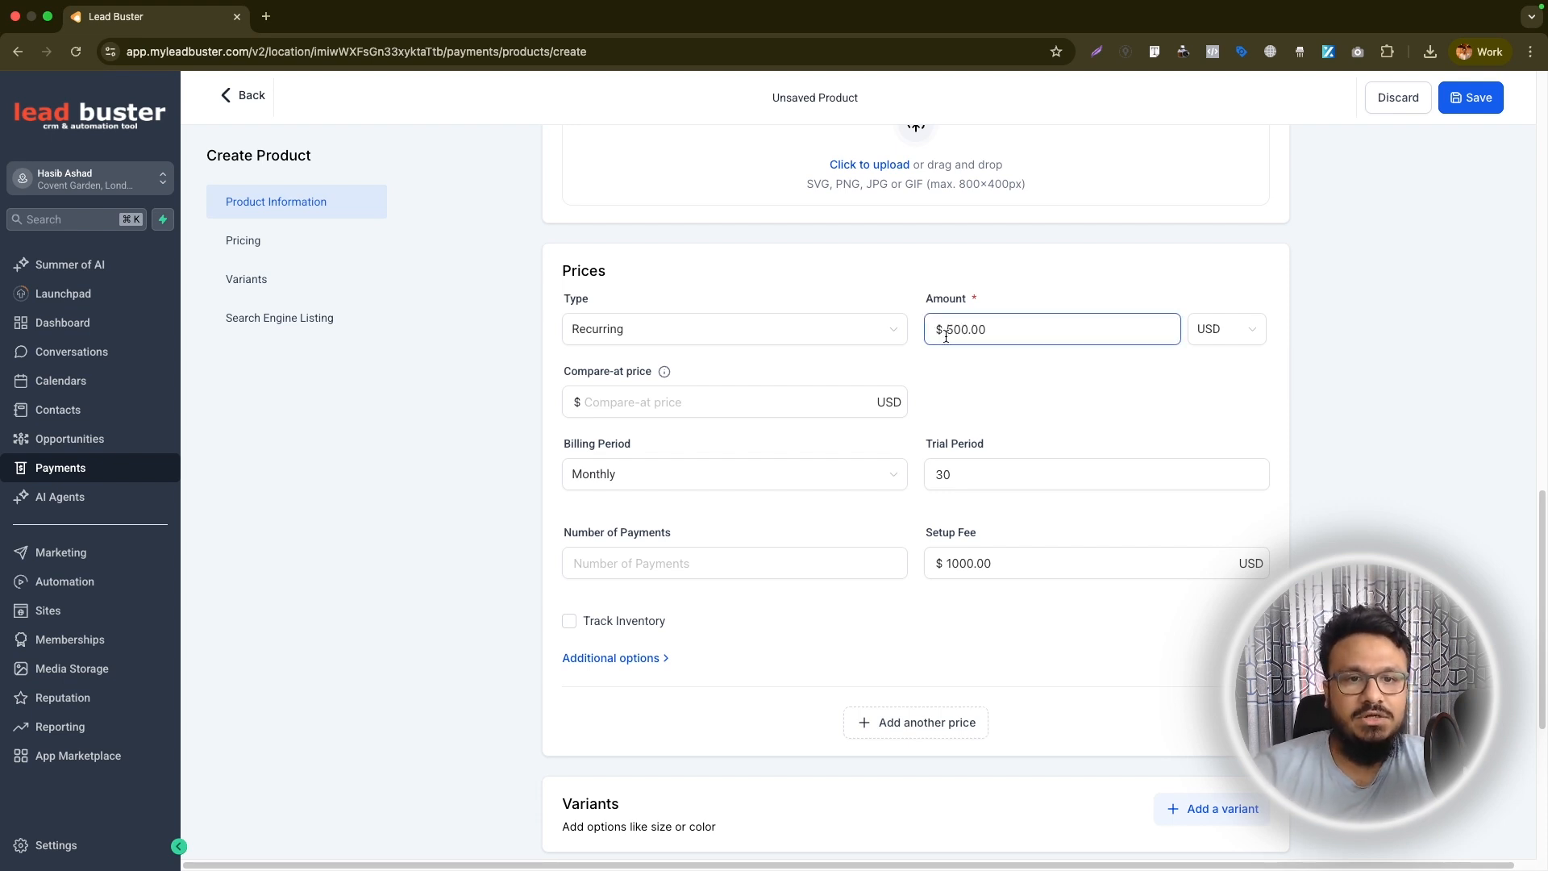
left_click(624, 566)
type("2")
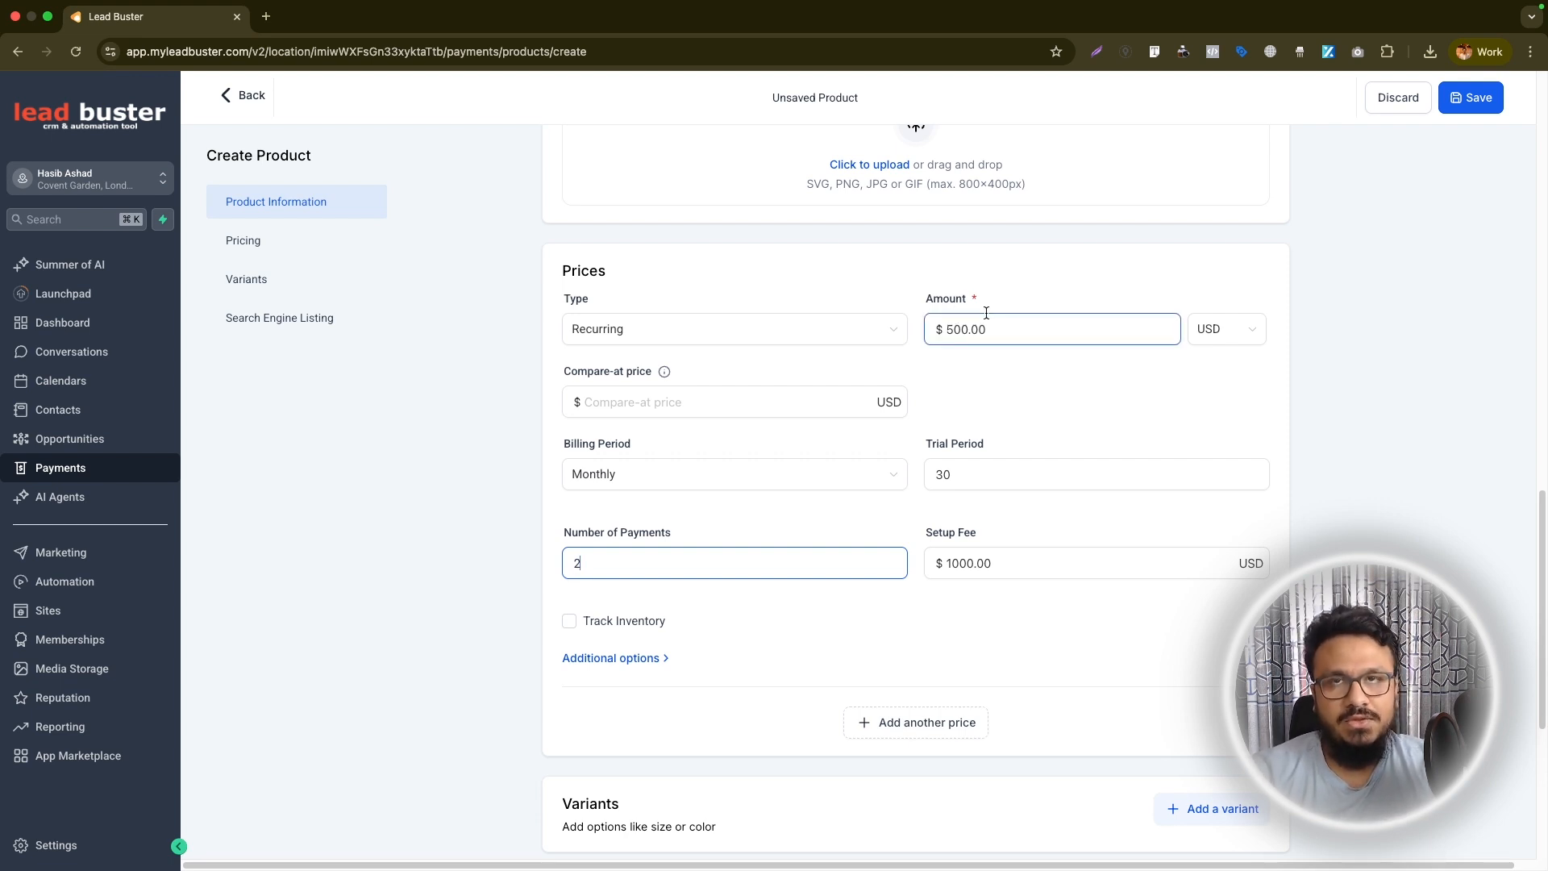
left_click(826, 532)
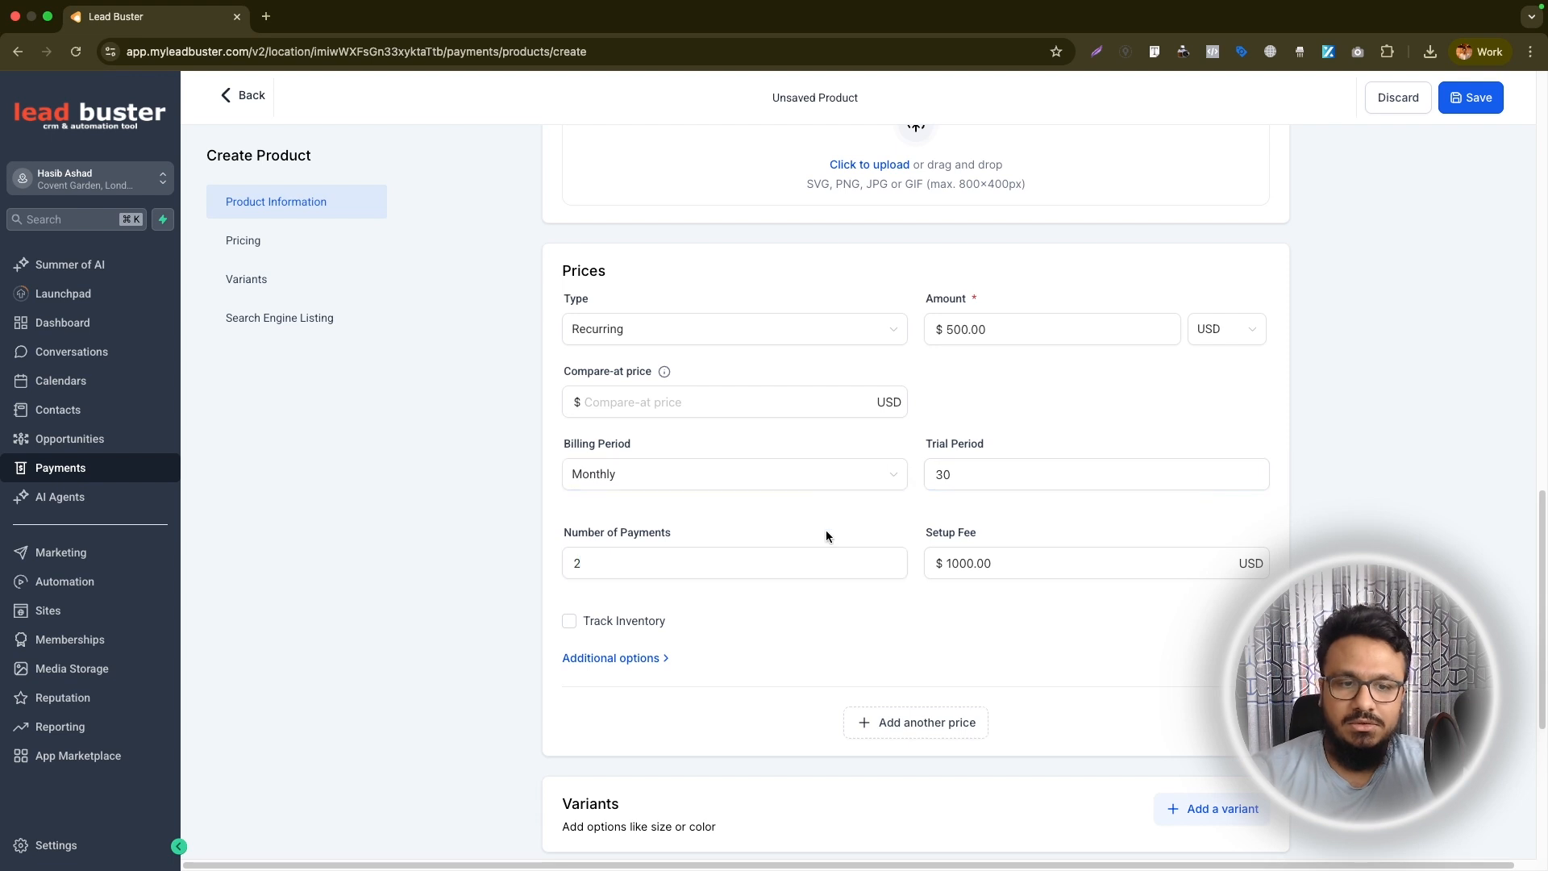
Save the coaching product without adding variants or search engine details
scroll(826, 532, "down", 2)
scroll(826, 532, "down", 4)
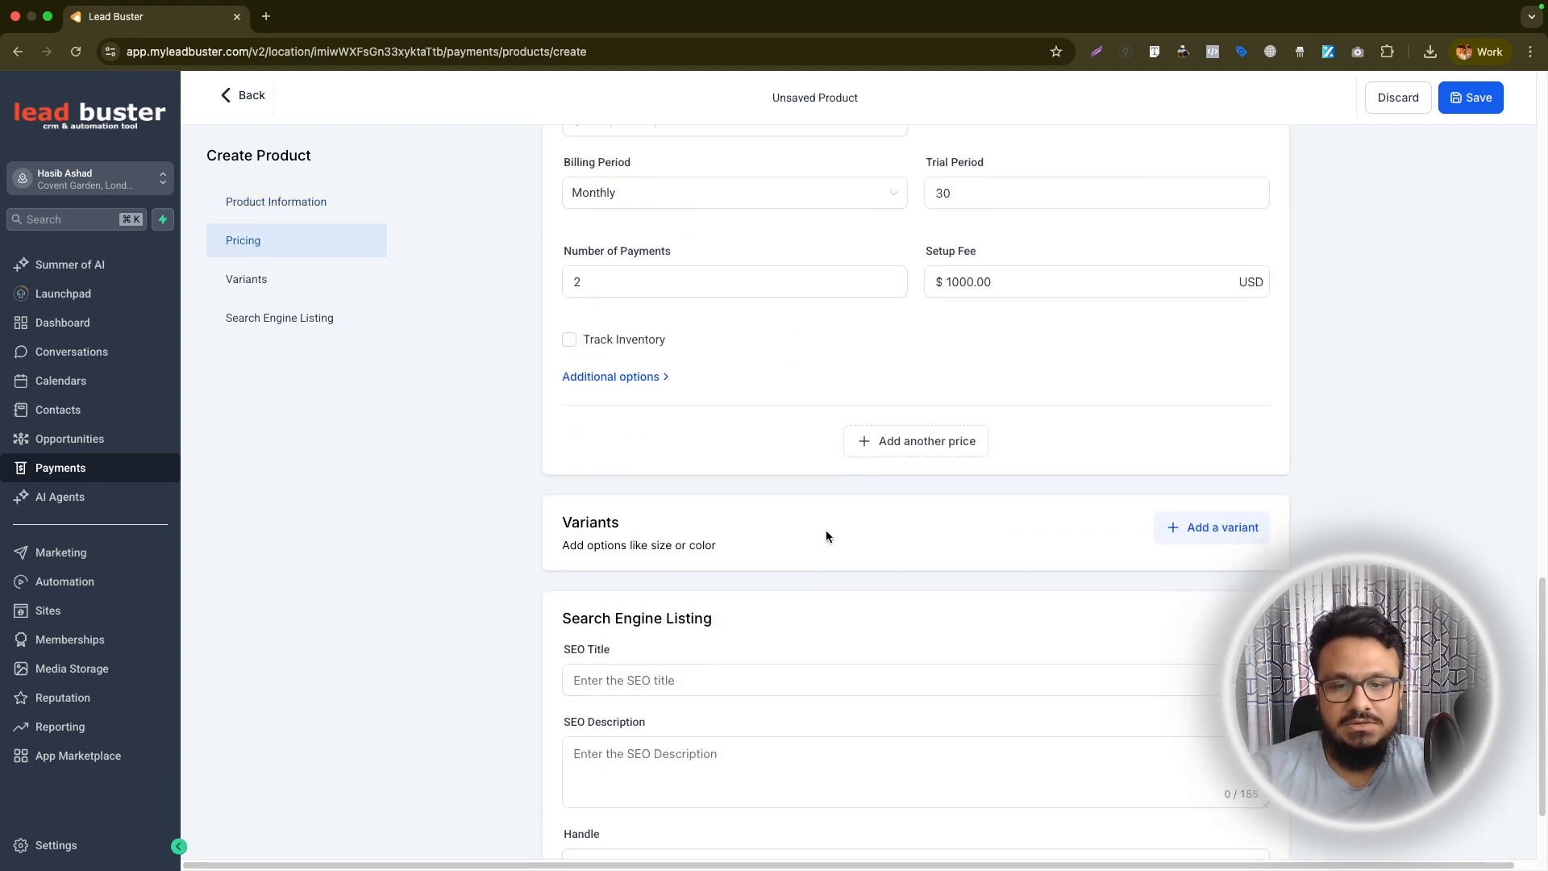
scroll(1516, 219, "up", 10)
scroll(1516, 220, "down", 12)
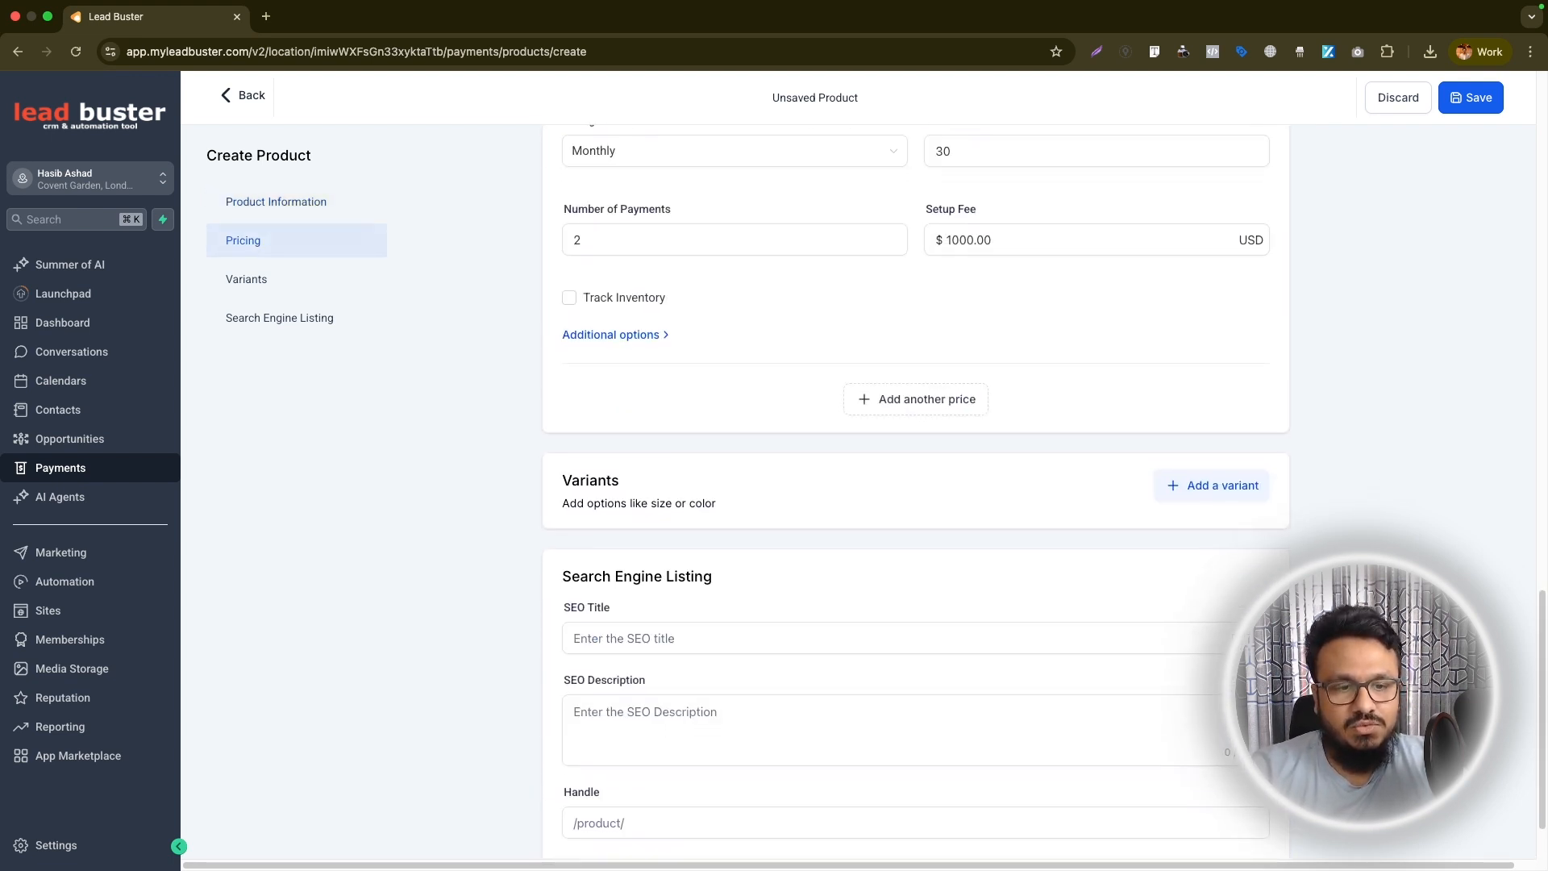
left_click(1237, 821)
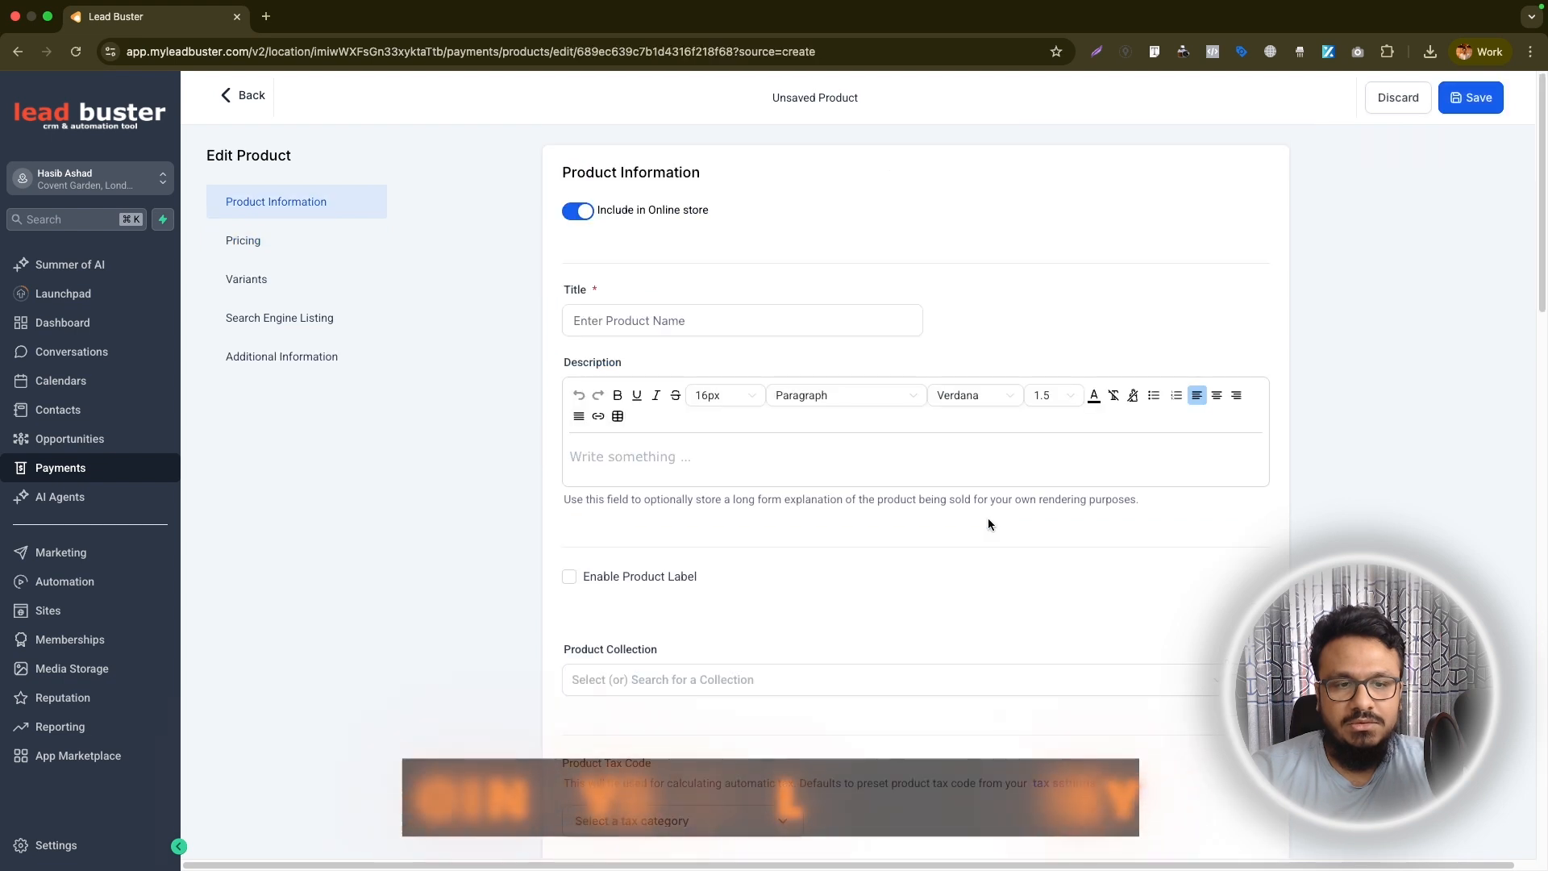
Open the Checkout Test funnel from the TEST folder of the site funnels
triple_click(625, 321)
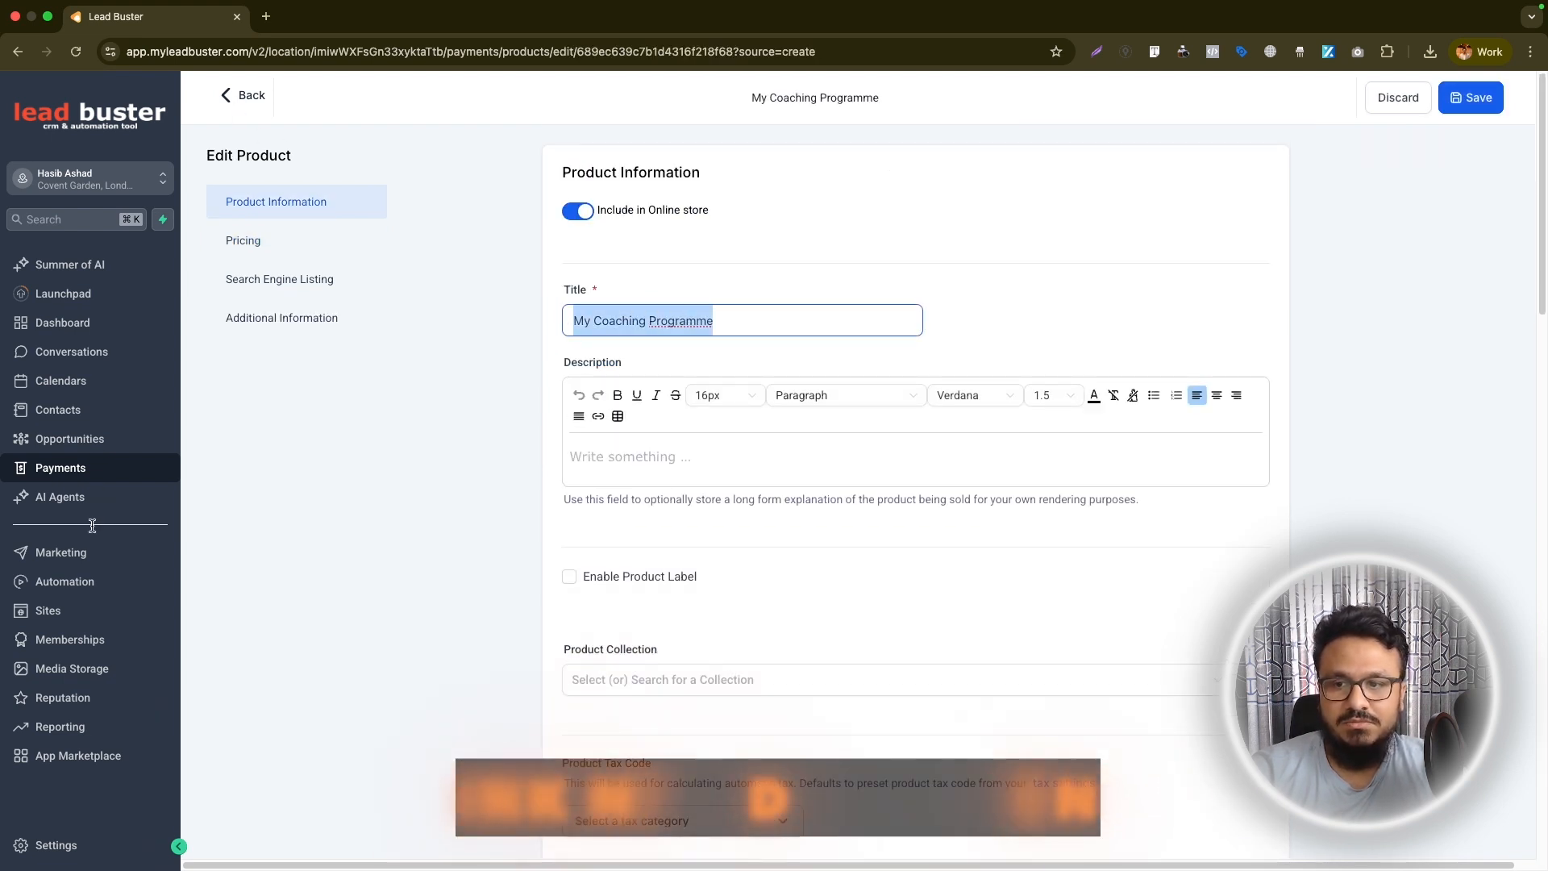
left_click(81, 611)
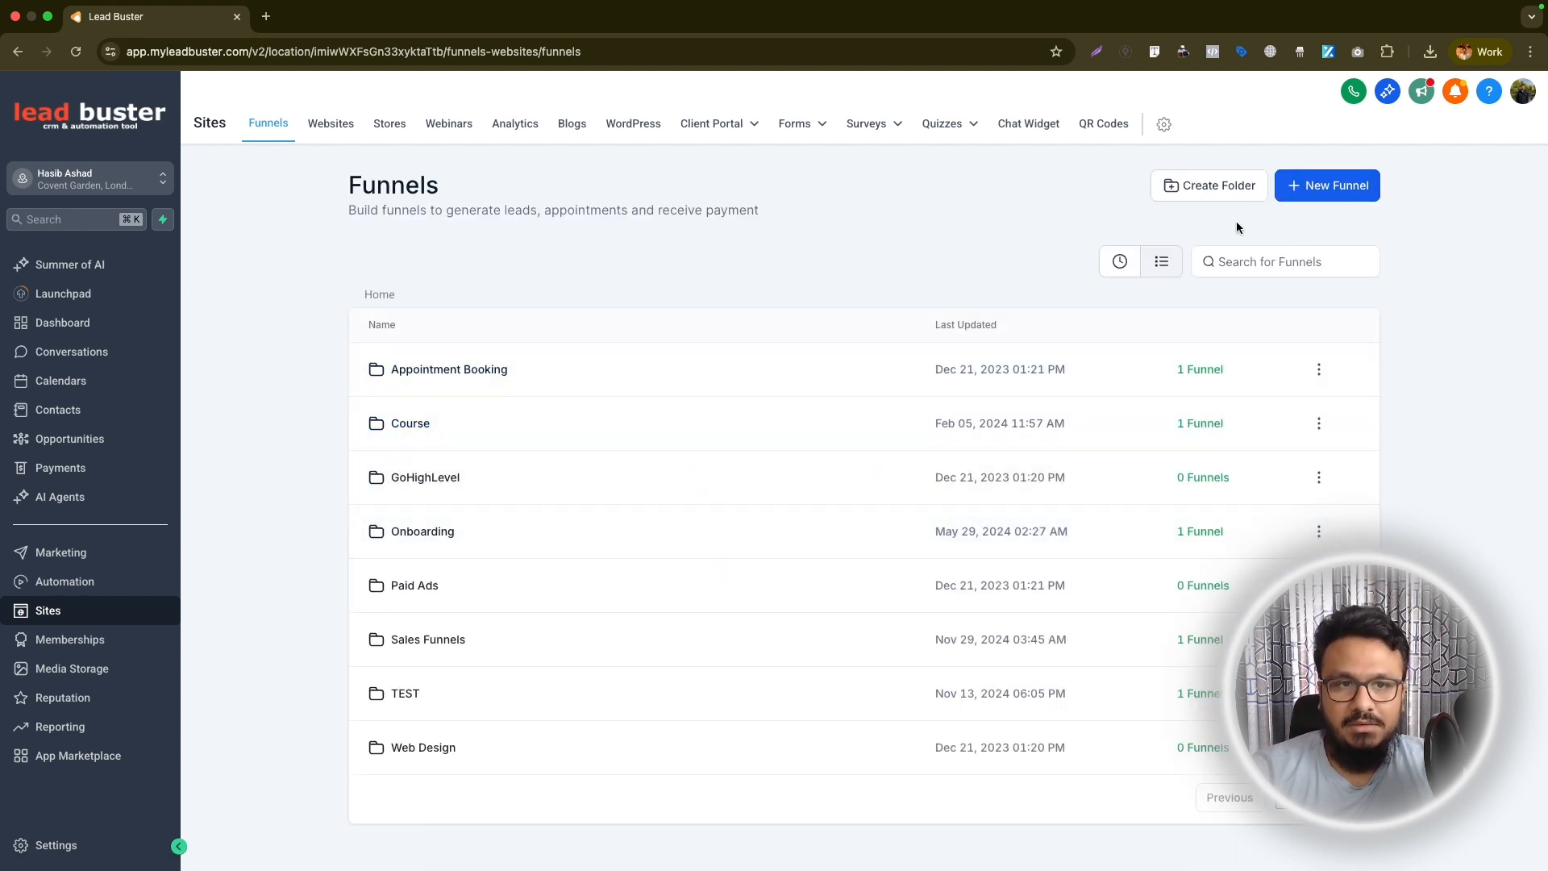
left_click(395, 693)
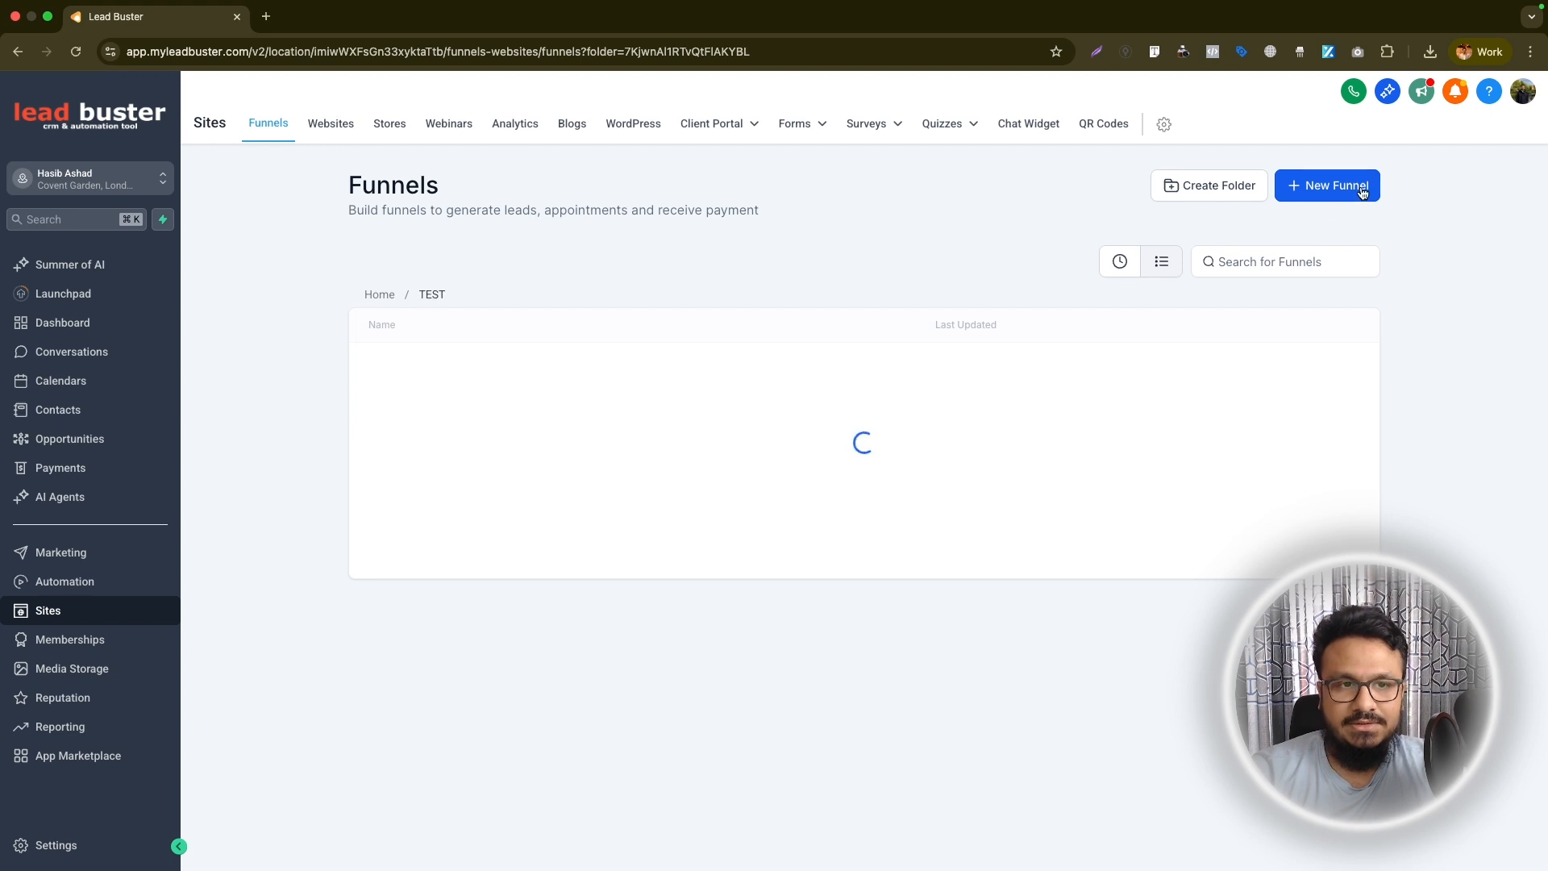
left_click(418, 368)
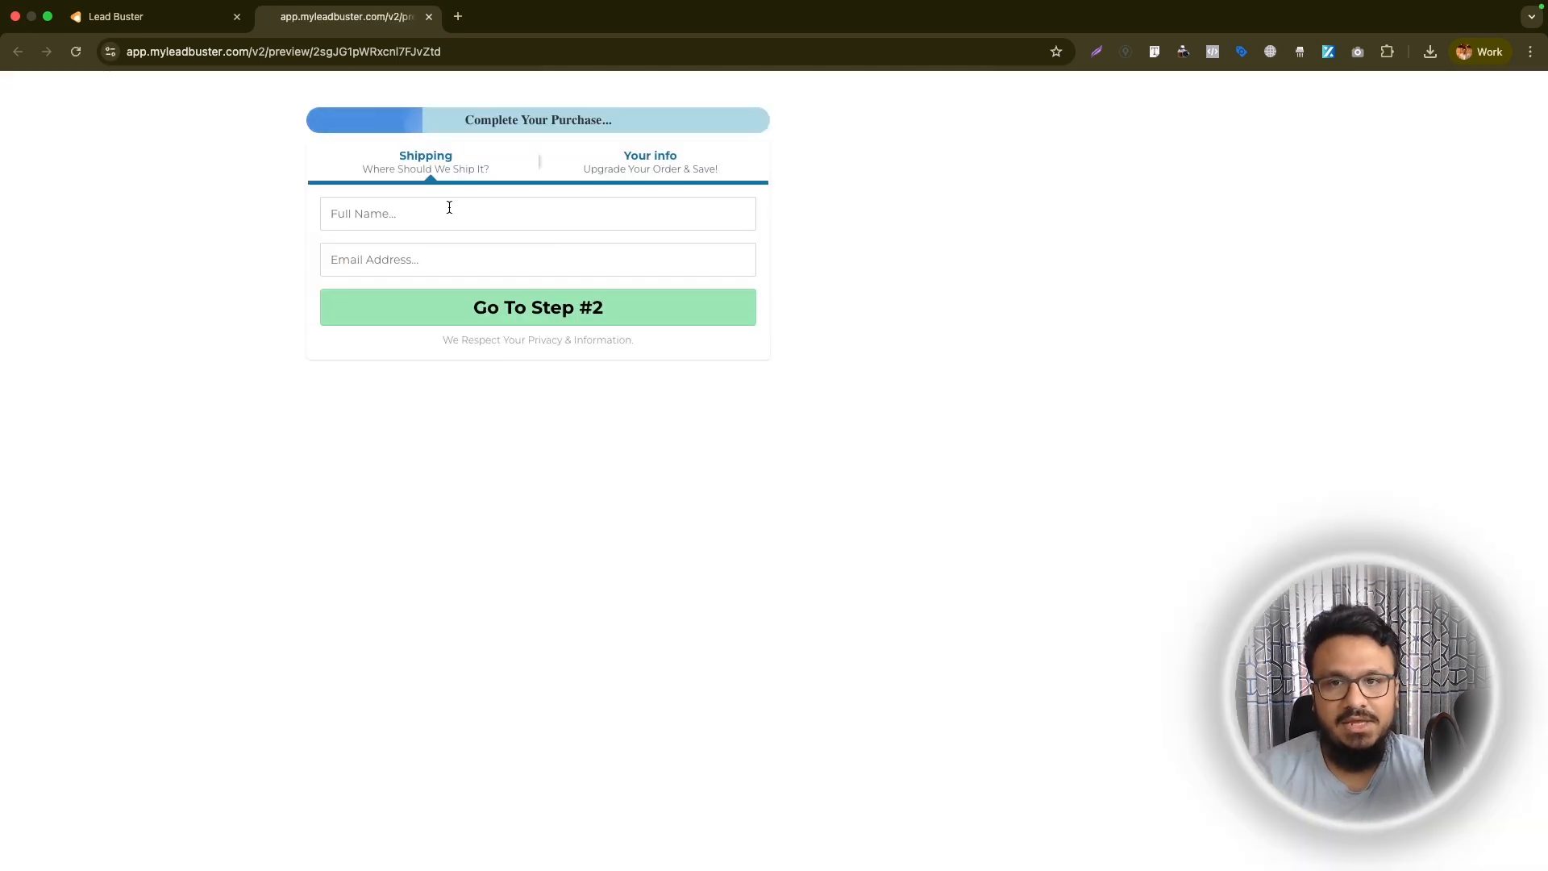
Check the preview of the funnel's Check Out order form and open that page in the page builder
left_click(173, 23)
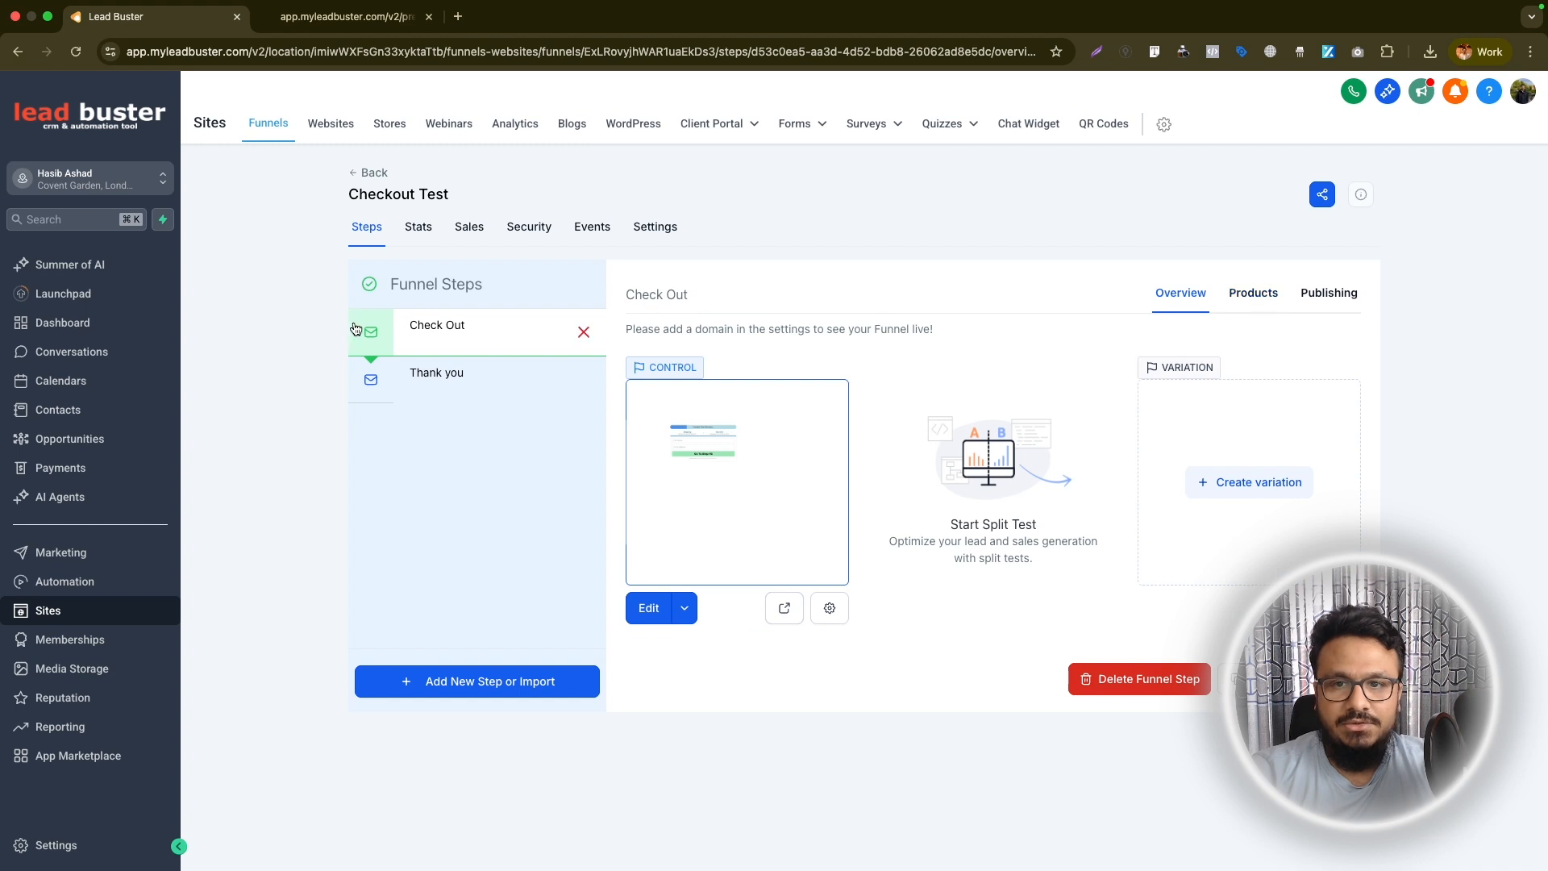
left_click(326, 23)
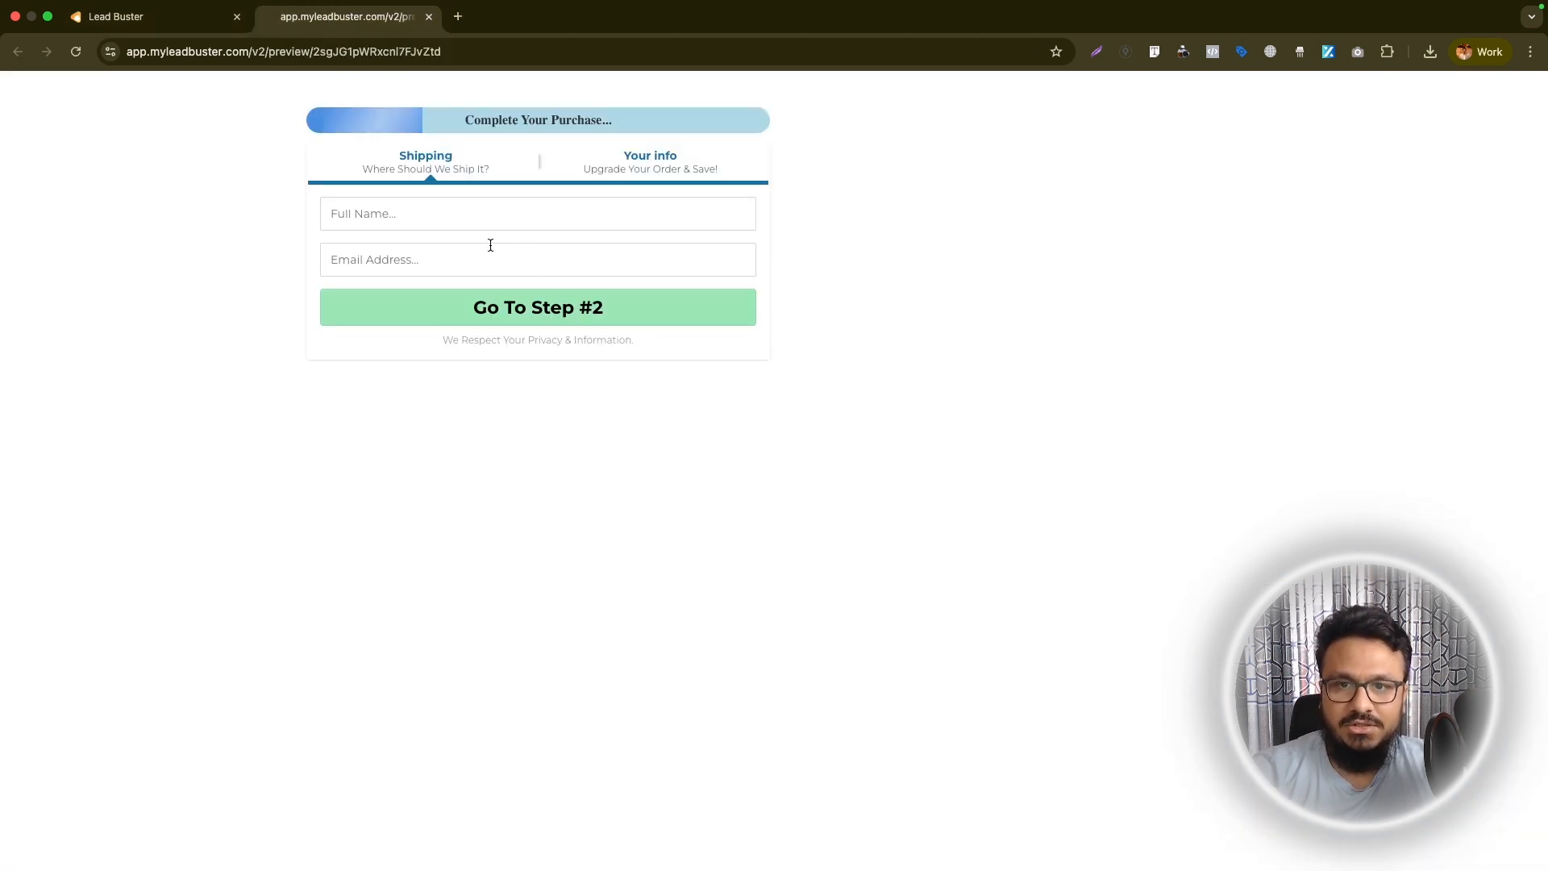
left_click(149, 23)
left_click(684, 607)
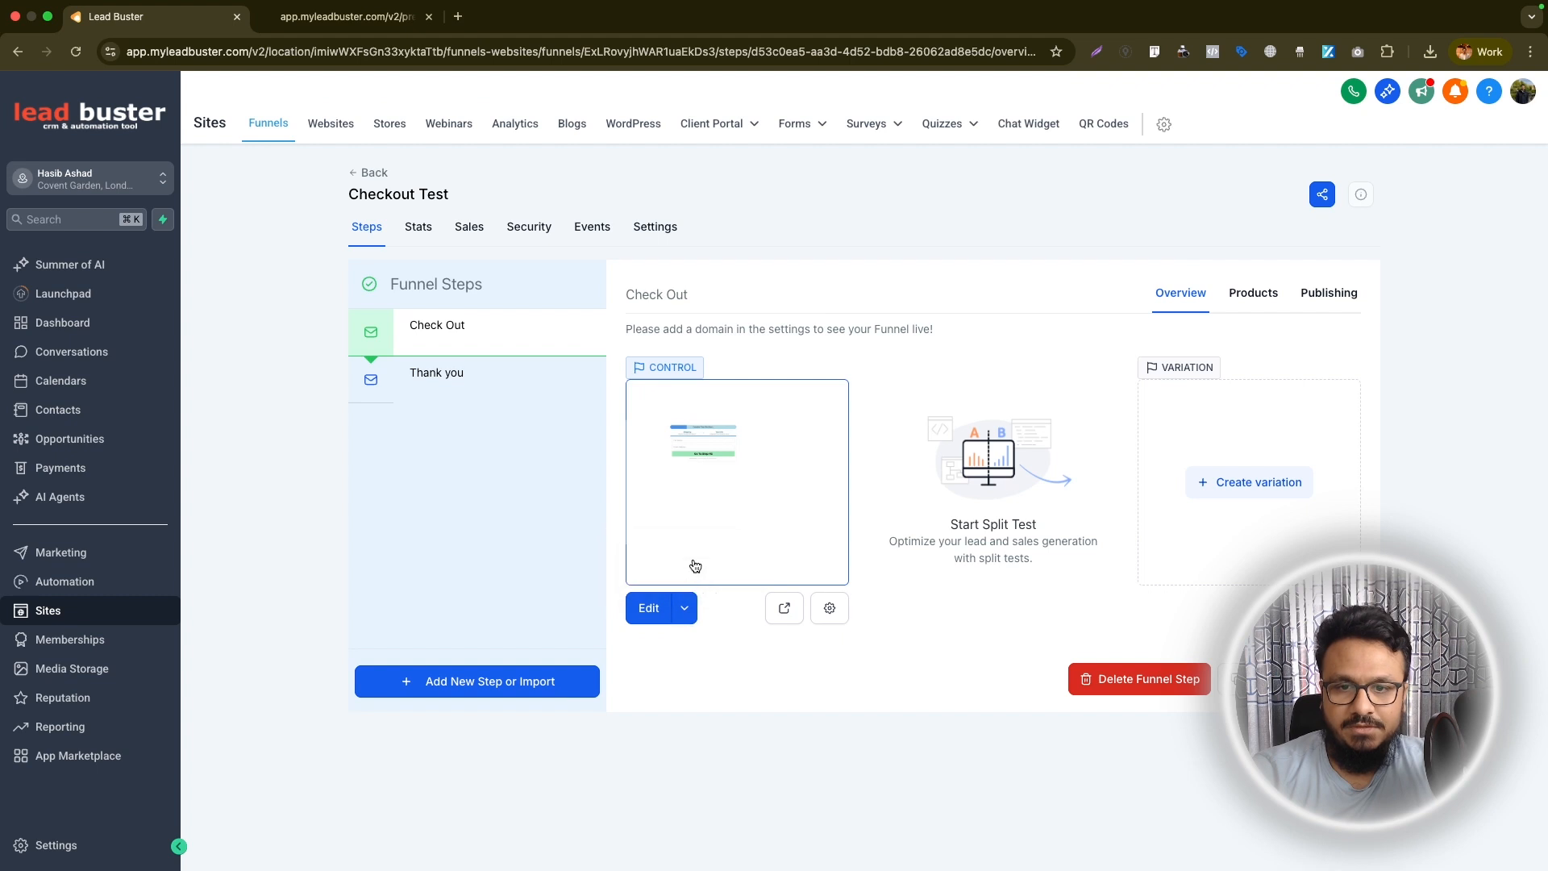
left_click(327, 22)
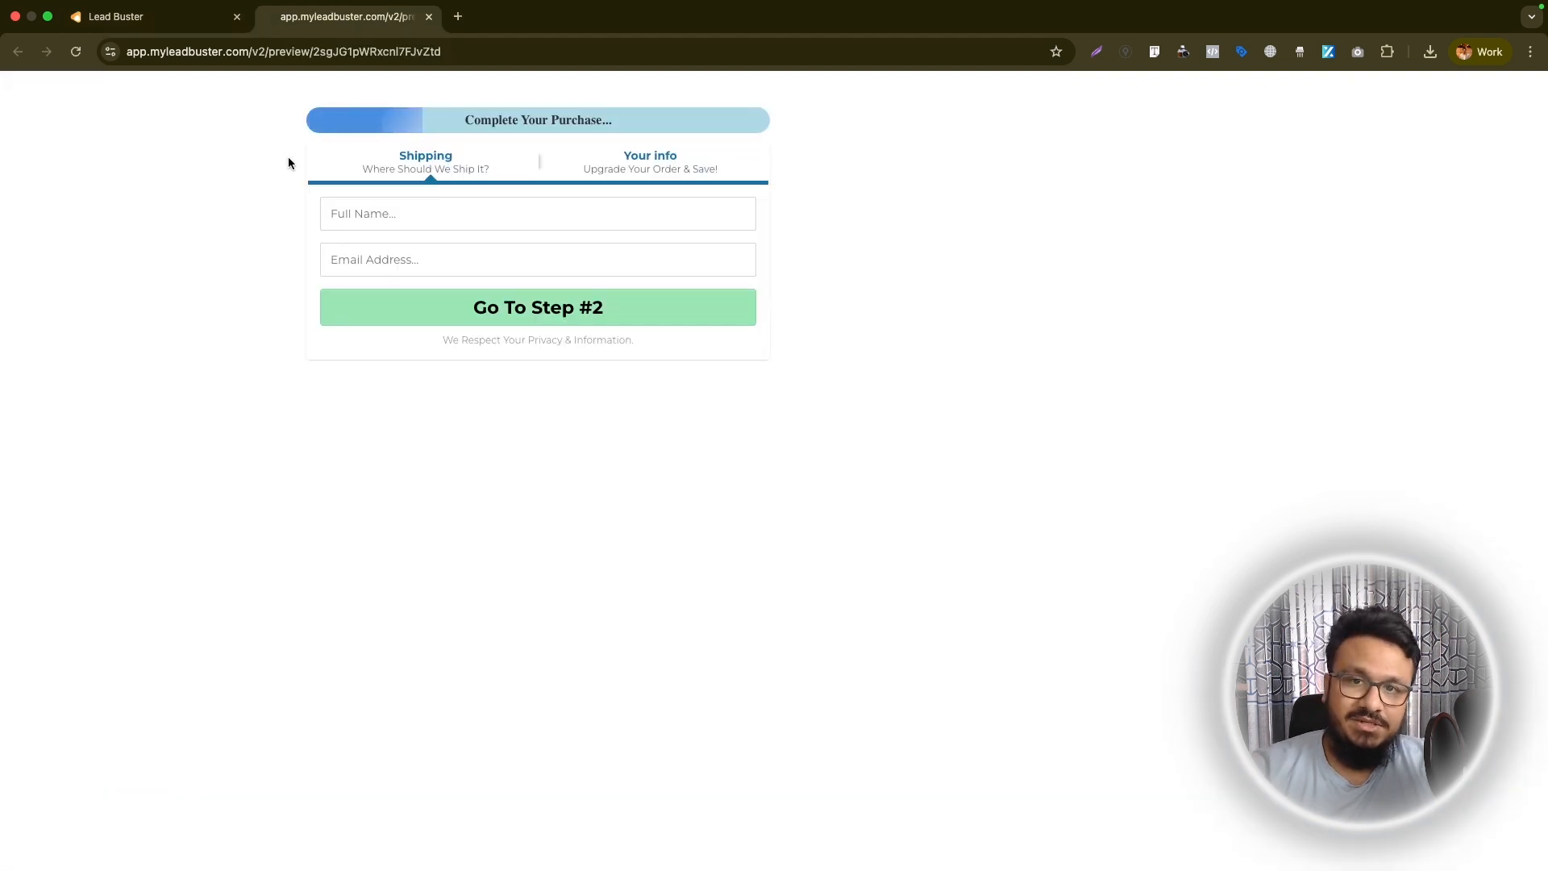
left_click(171, 20)
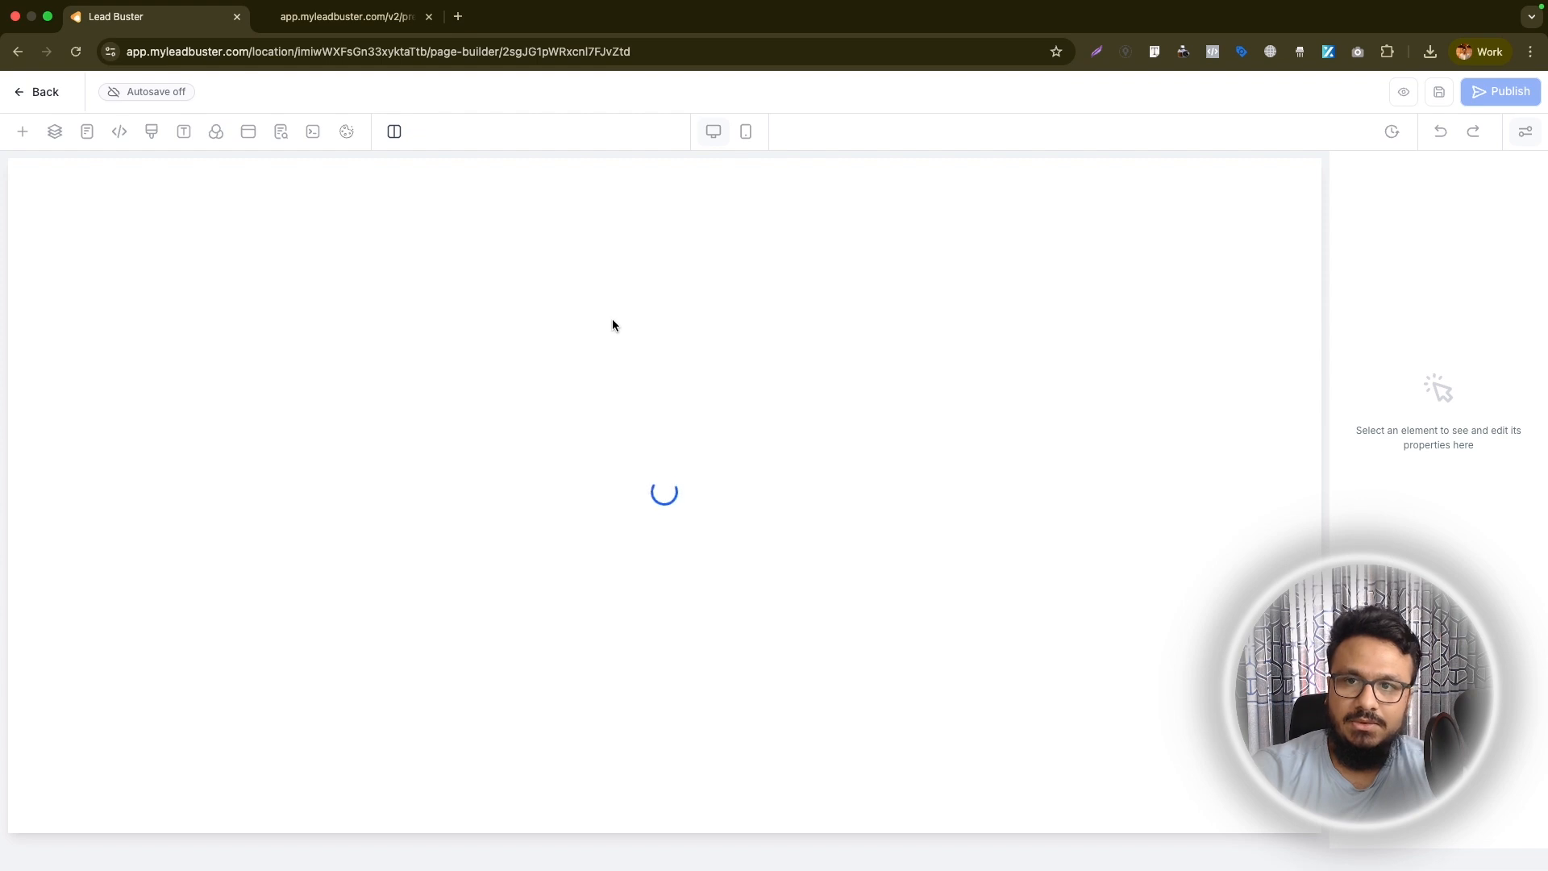
Delete the existing two-step order form and the custom HTML/Javascript element from the Check Out page
left_click(582, 278)
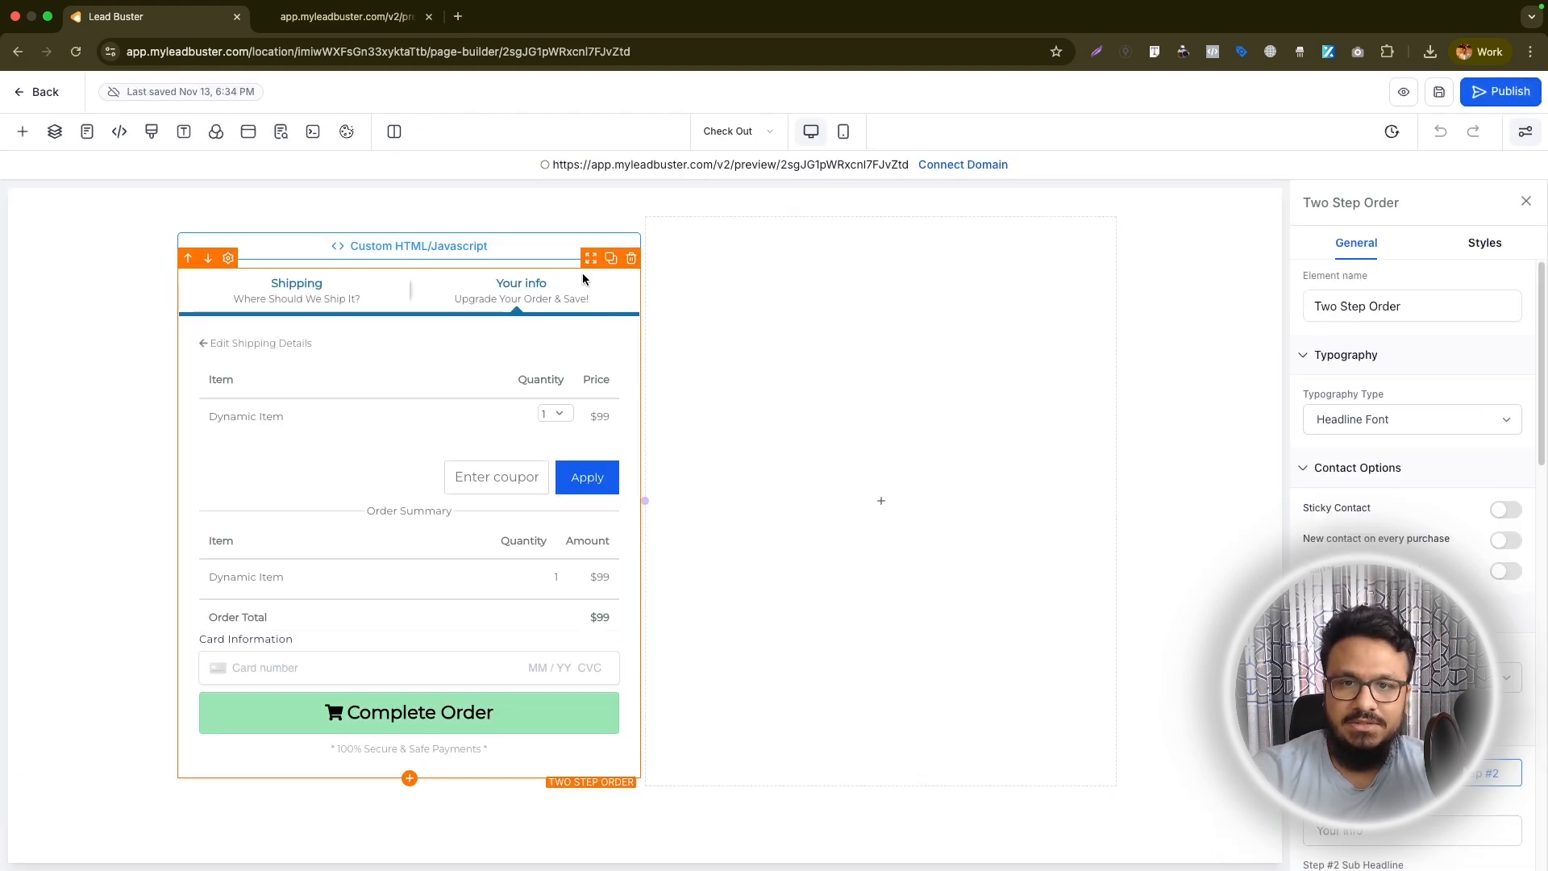
left_click(631, 259)
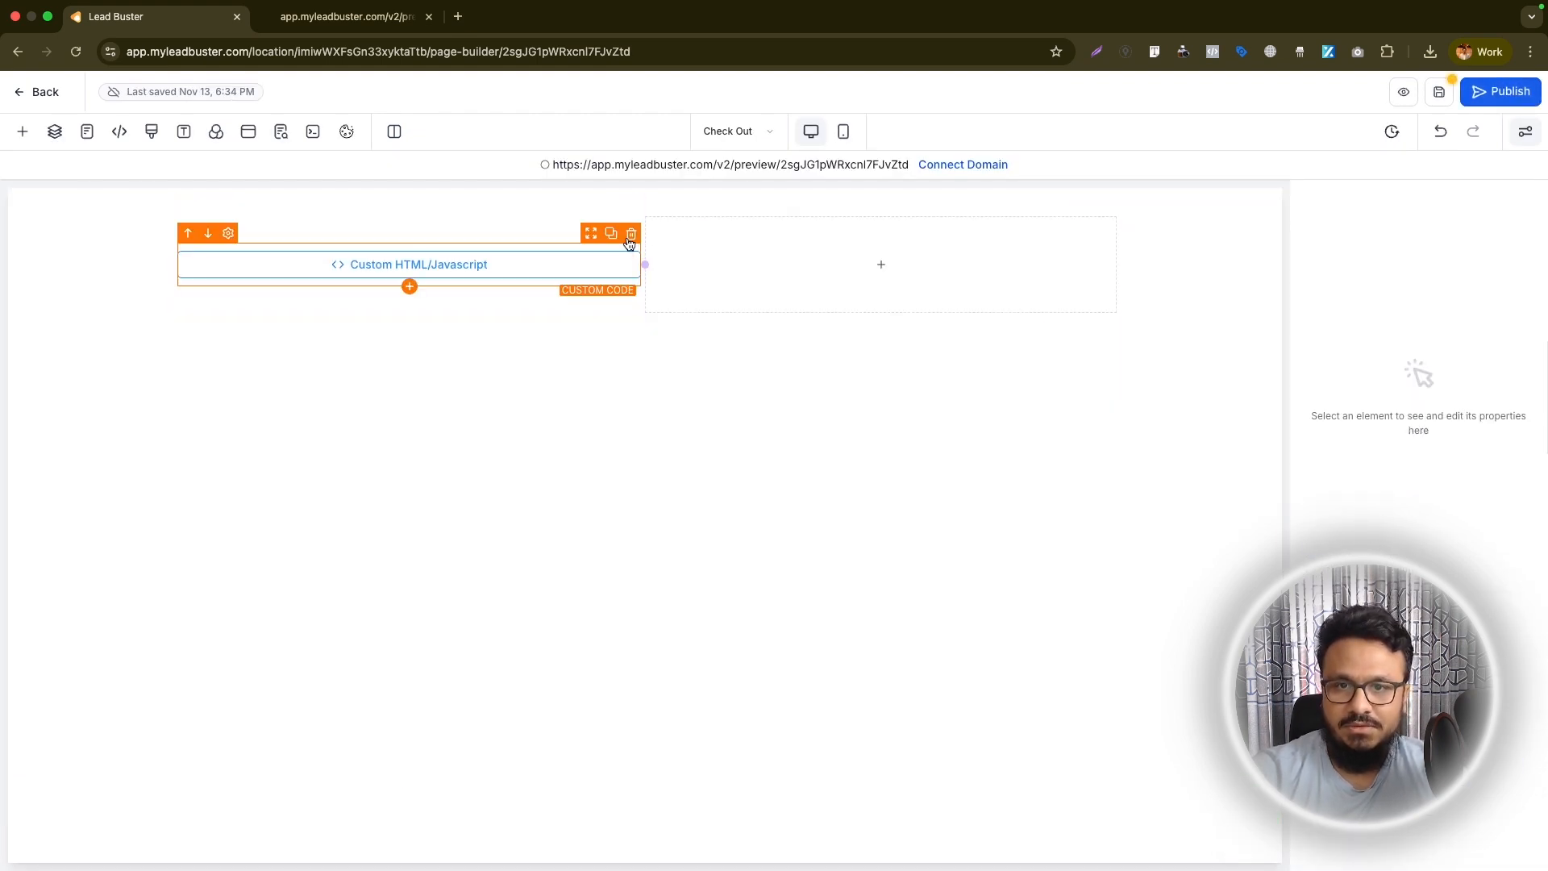
left_click(630, 232)
Find the order elements and place a new 2 Step Order form in the page's first column
left_click(417, 264)
left_click(328, 252)
type("order")
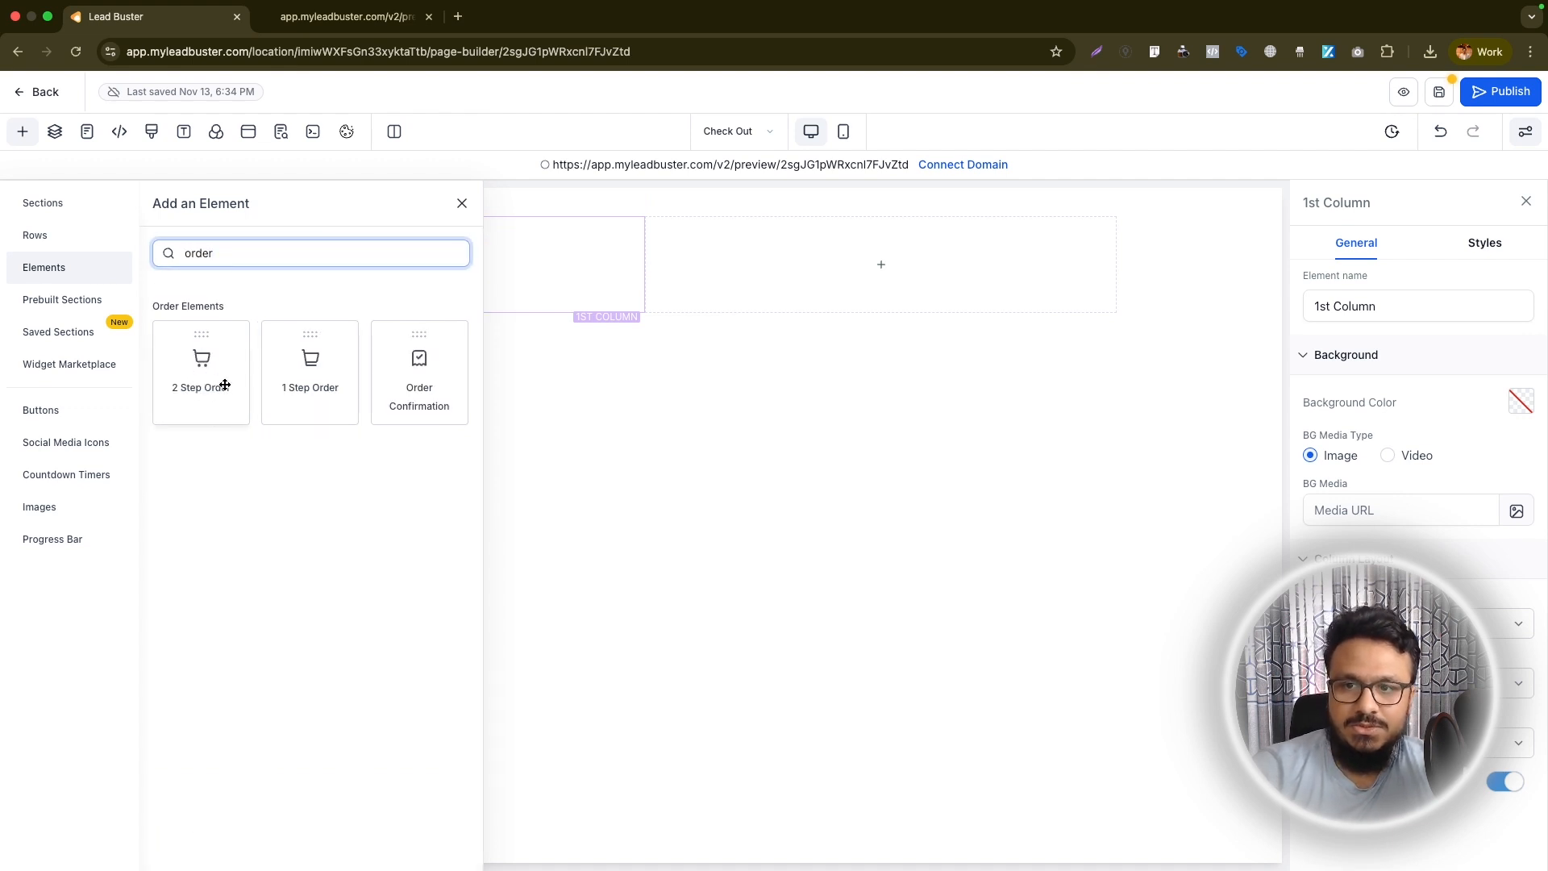
left_click_drag(197, 387, 460, 292)
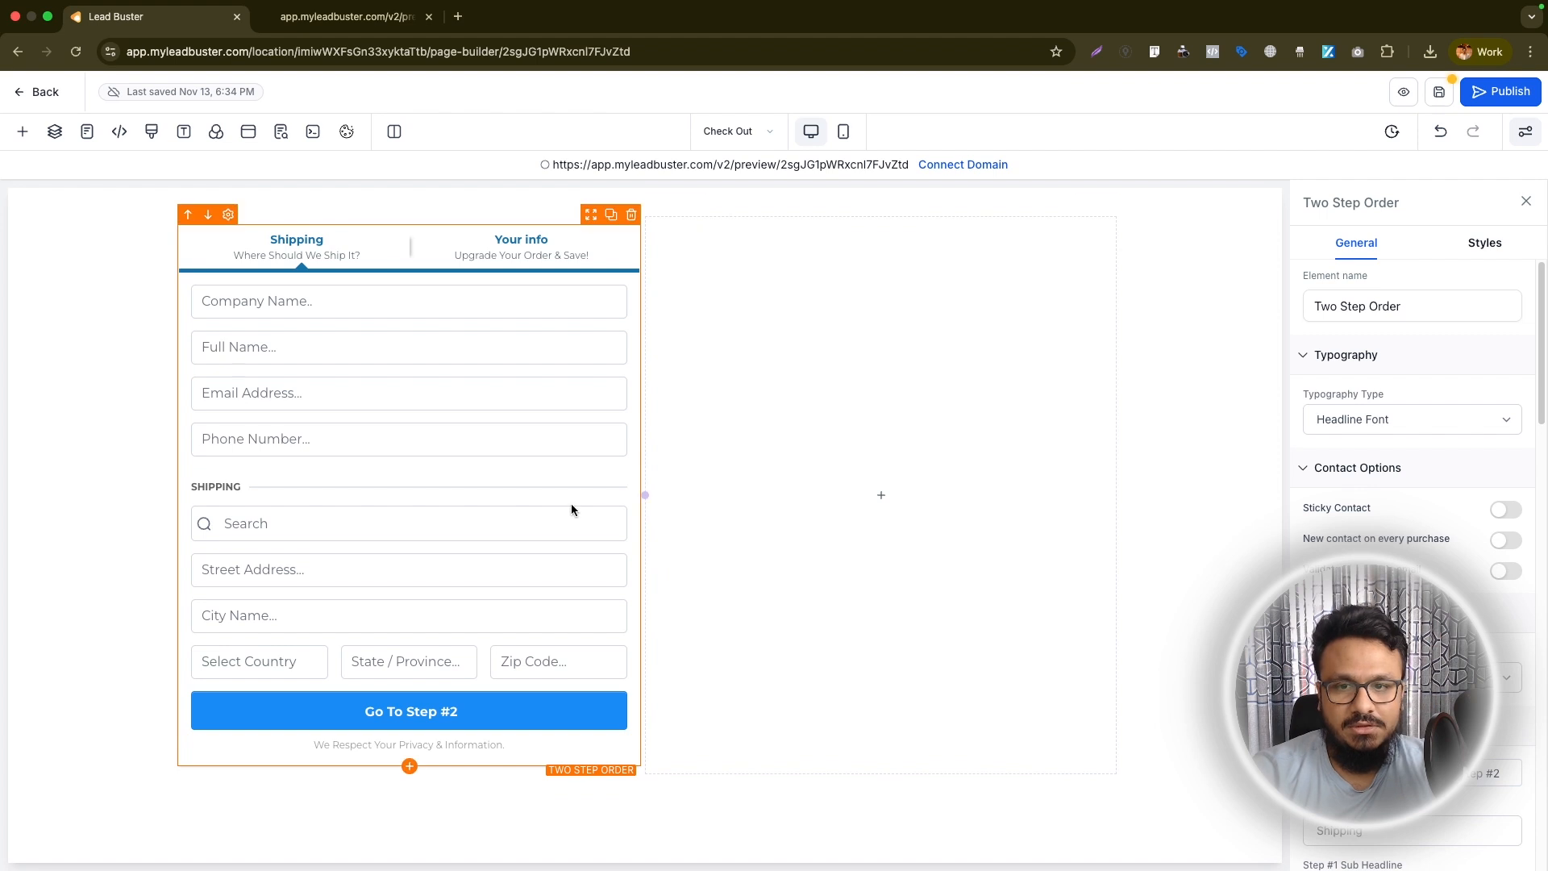
Hide the company name and the shipping fields in the two-step order form and save the page
scroll(1402, 538, "down", 10)
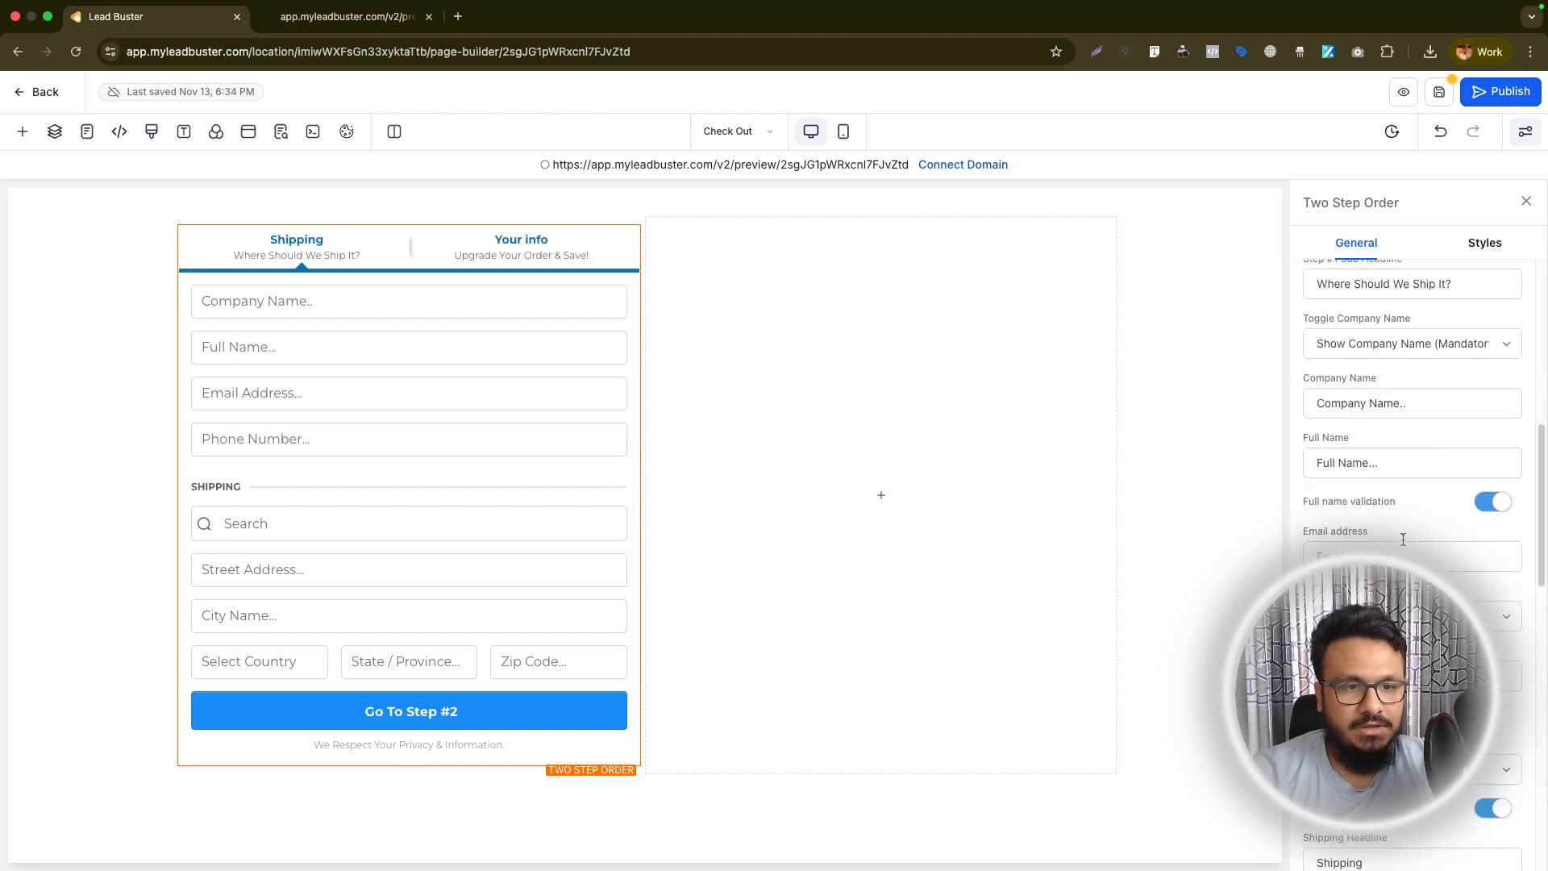
scroll(1403, 539, "down", 3)
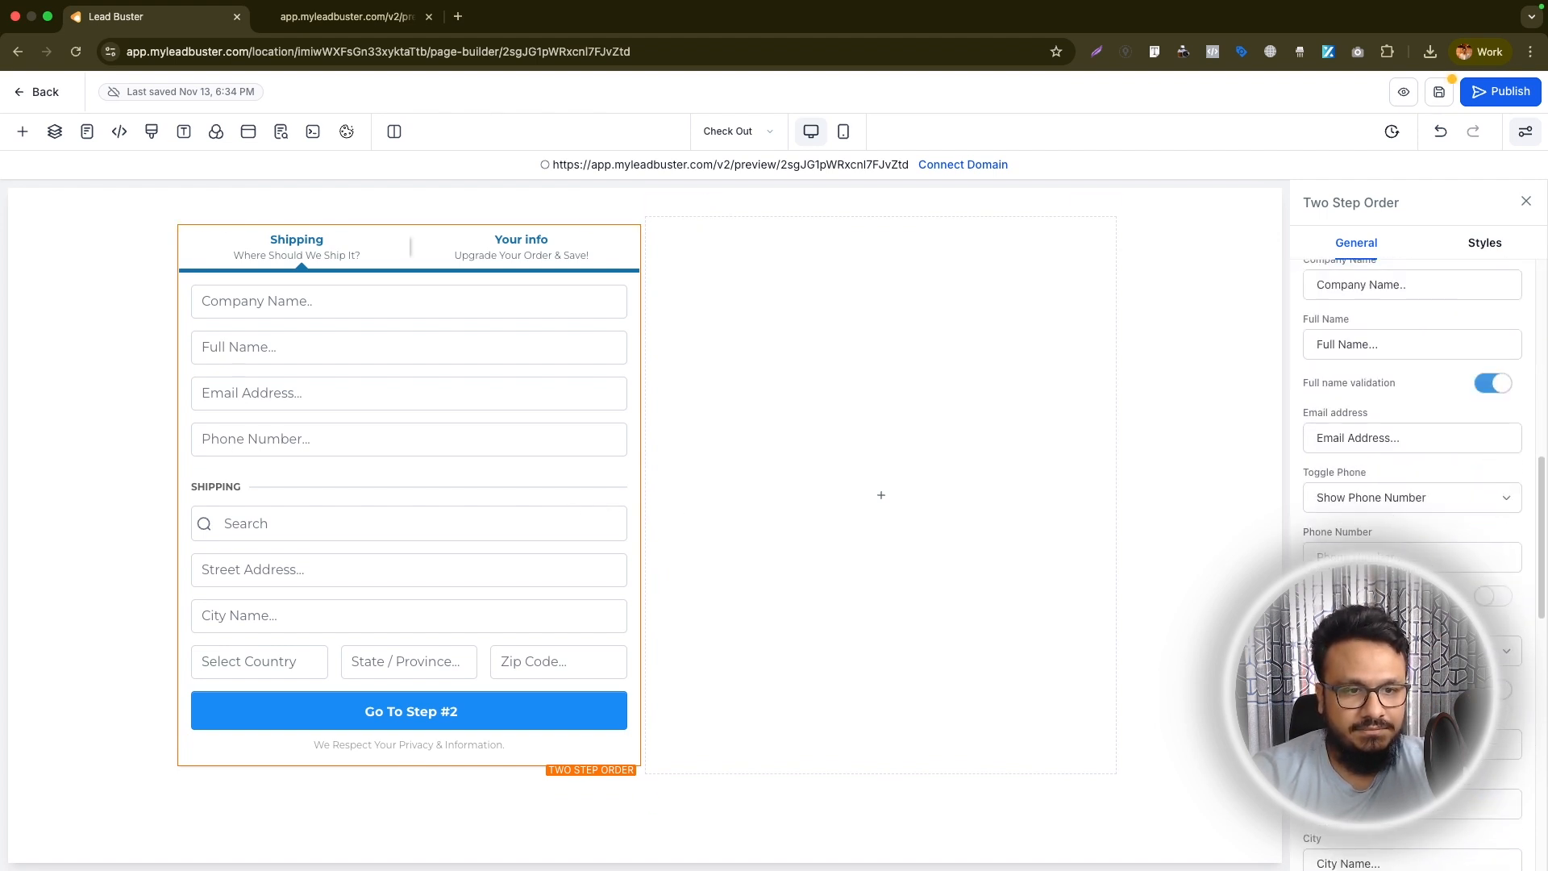
left_click(1403, 651)
left_click(1403, 687)
left_click(1388, 549)
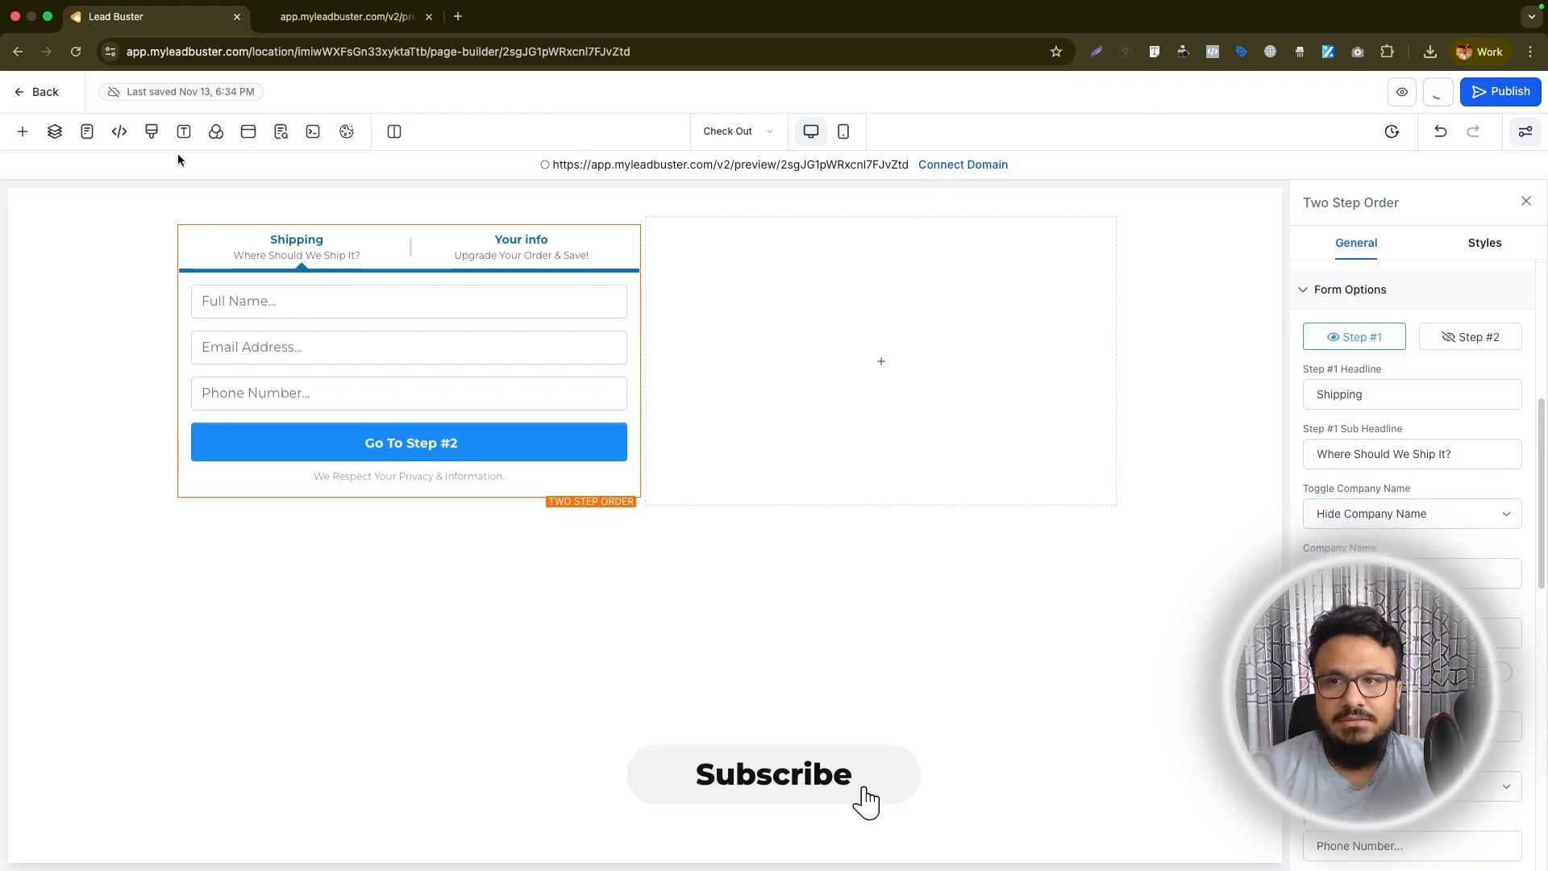
left_click(258, 206)
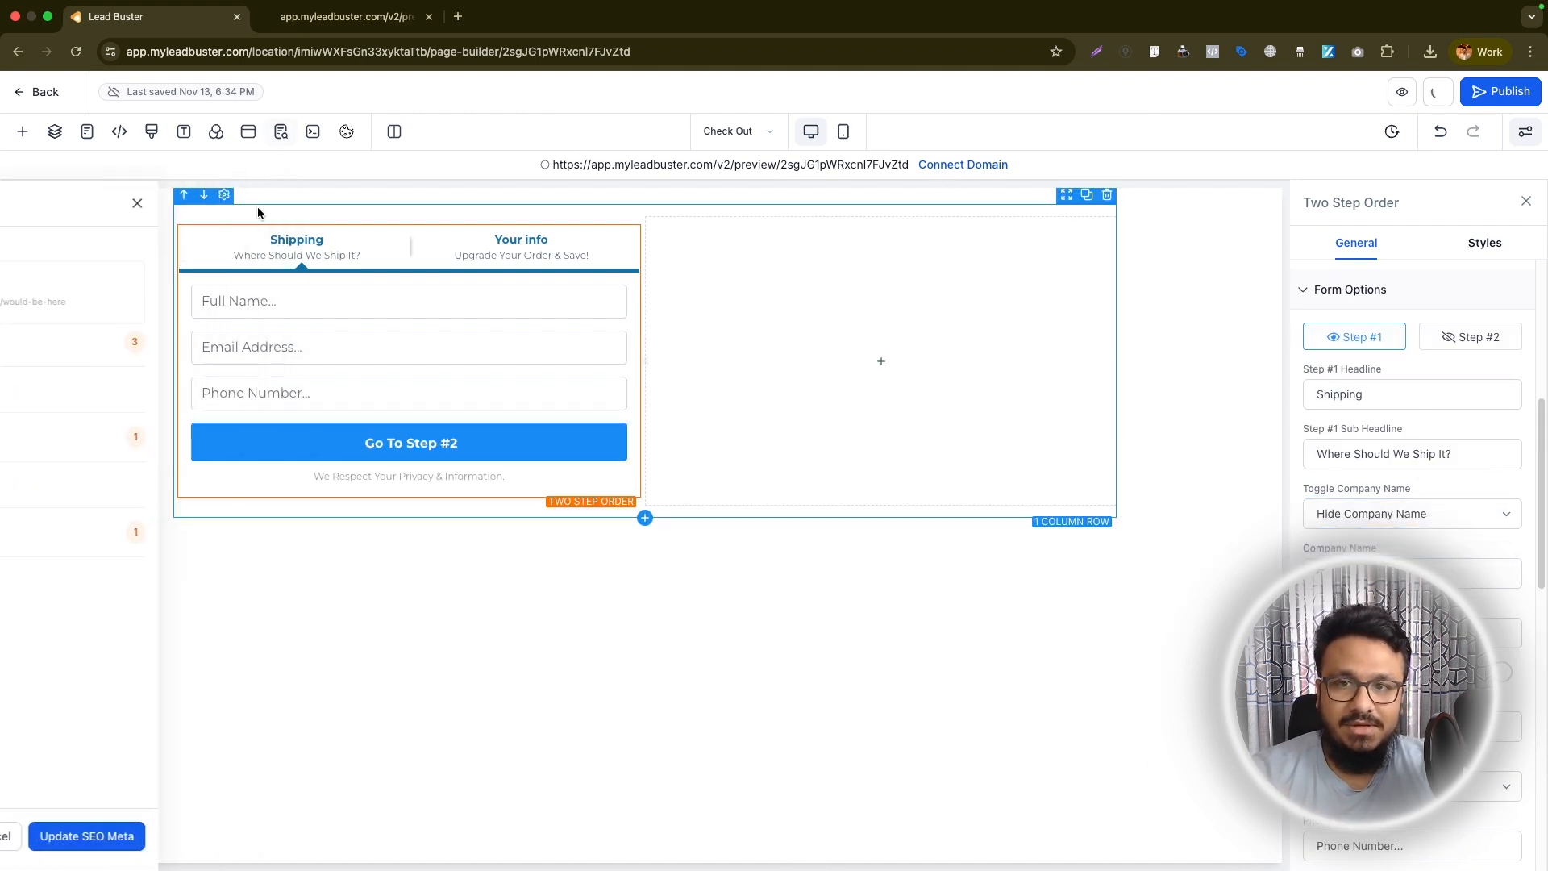
Return to the Checkout Test funnel and add My Coaching Programme with its price to the Check Out step's products
left_click(37, 92)
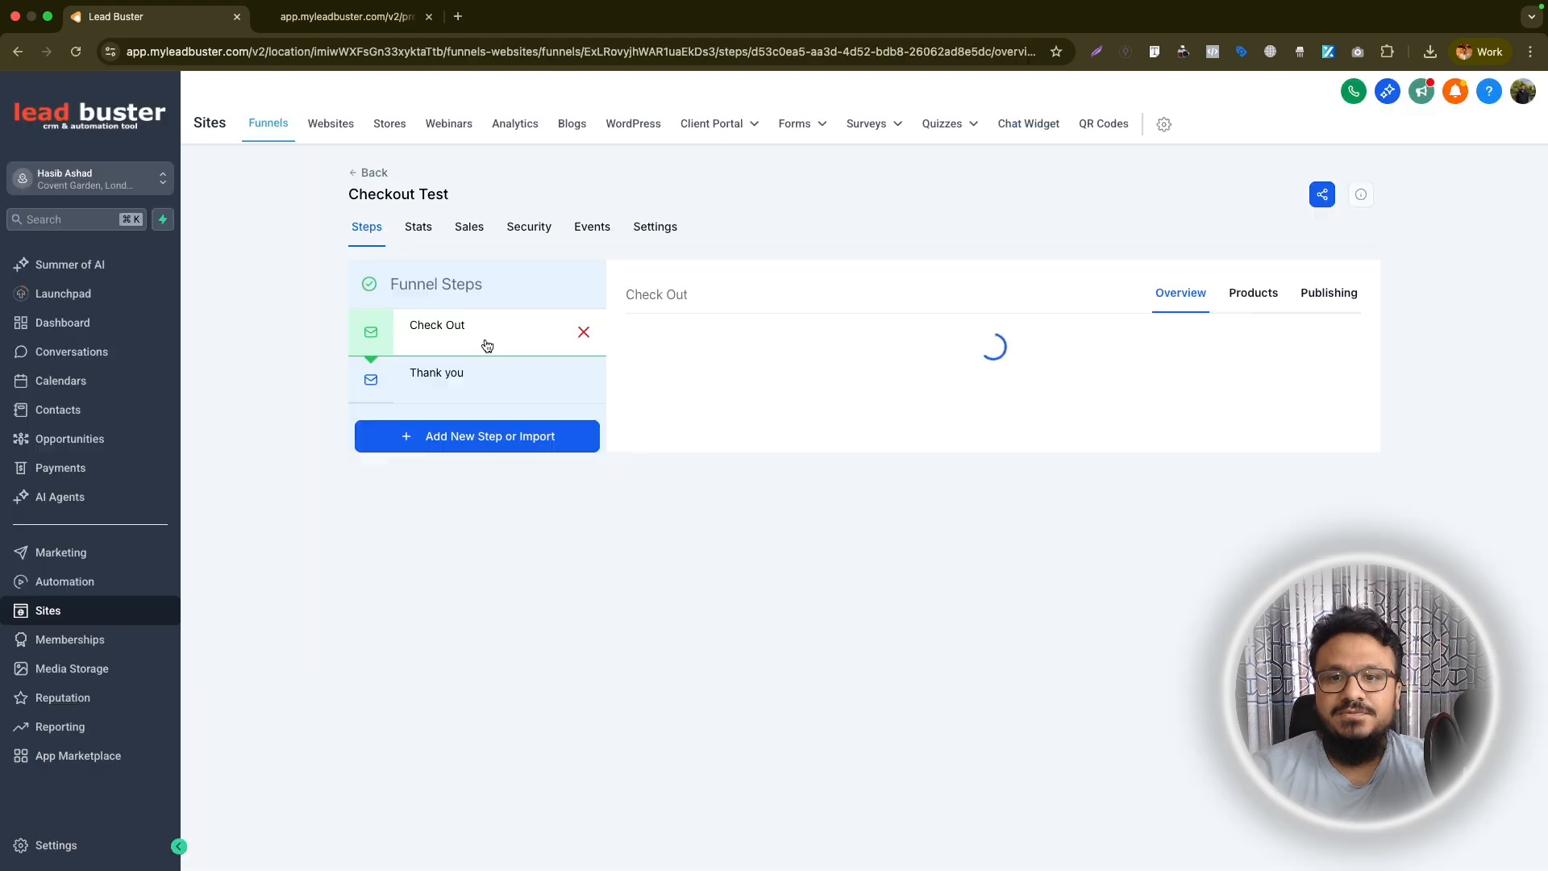
left_click(1258, 296)
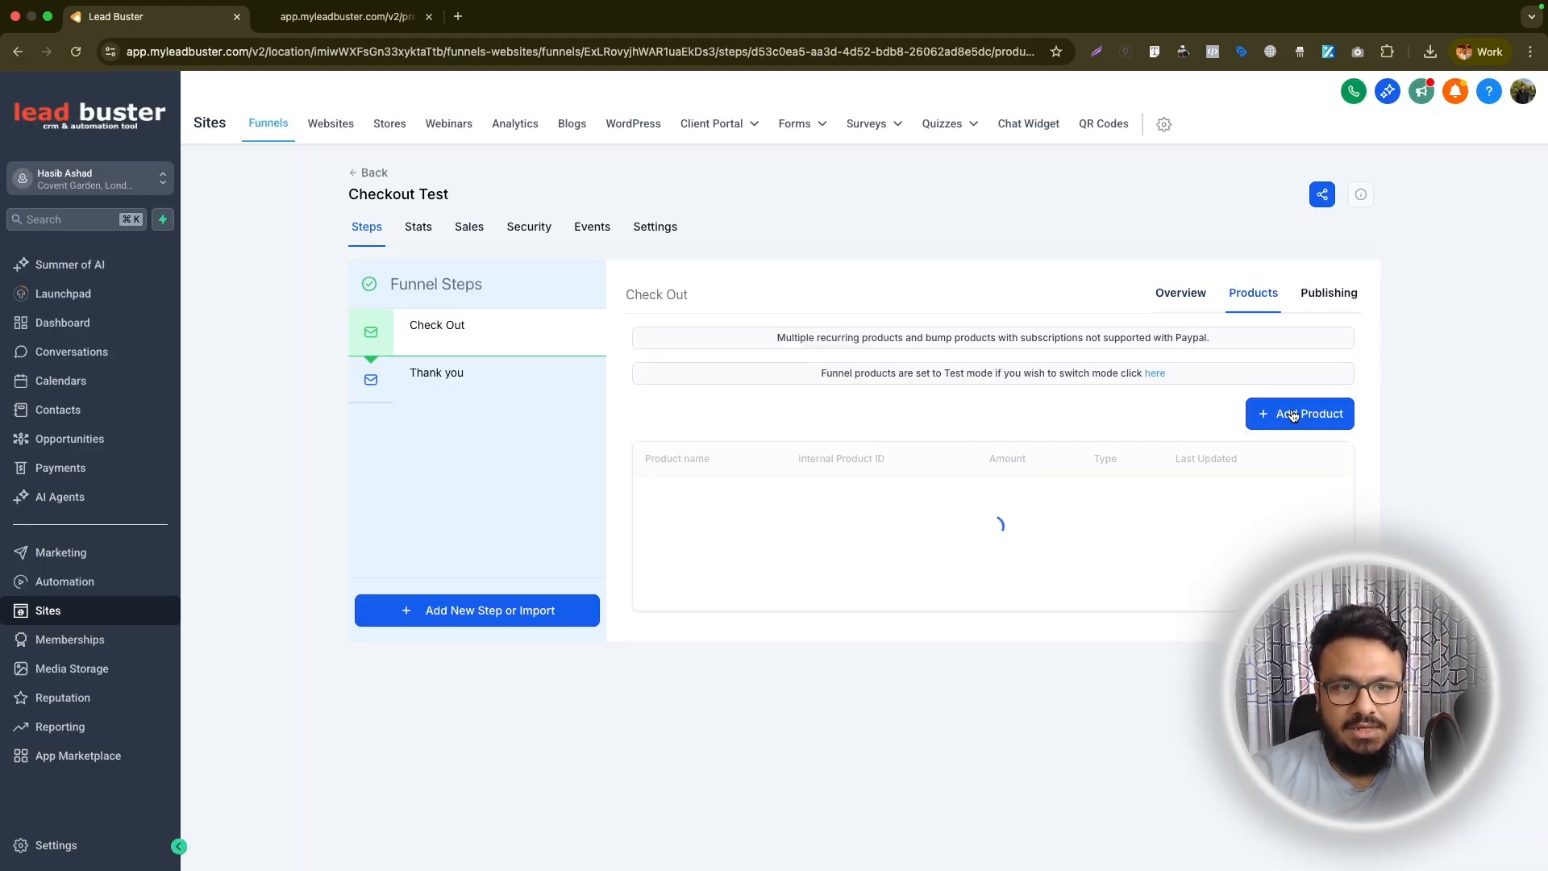
left_click(1294, 416)
left_click(737, 442)
left_click(729, 486)
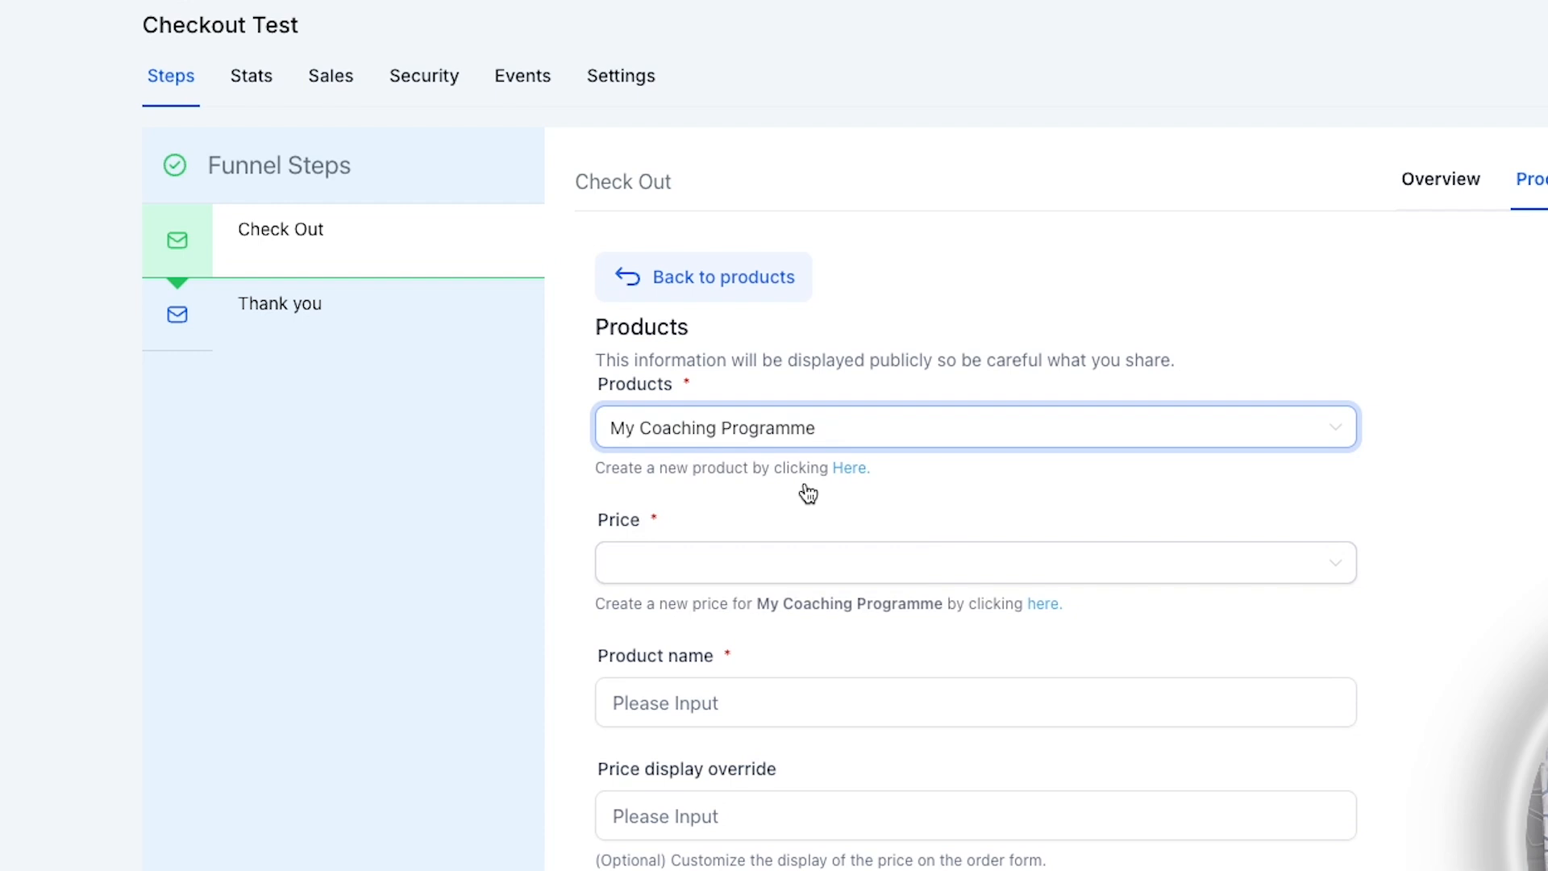
left_click(809, 568)
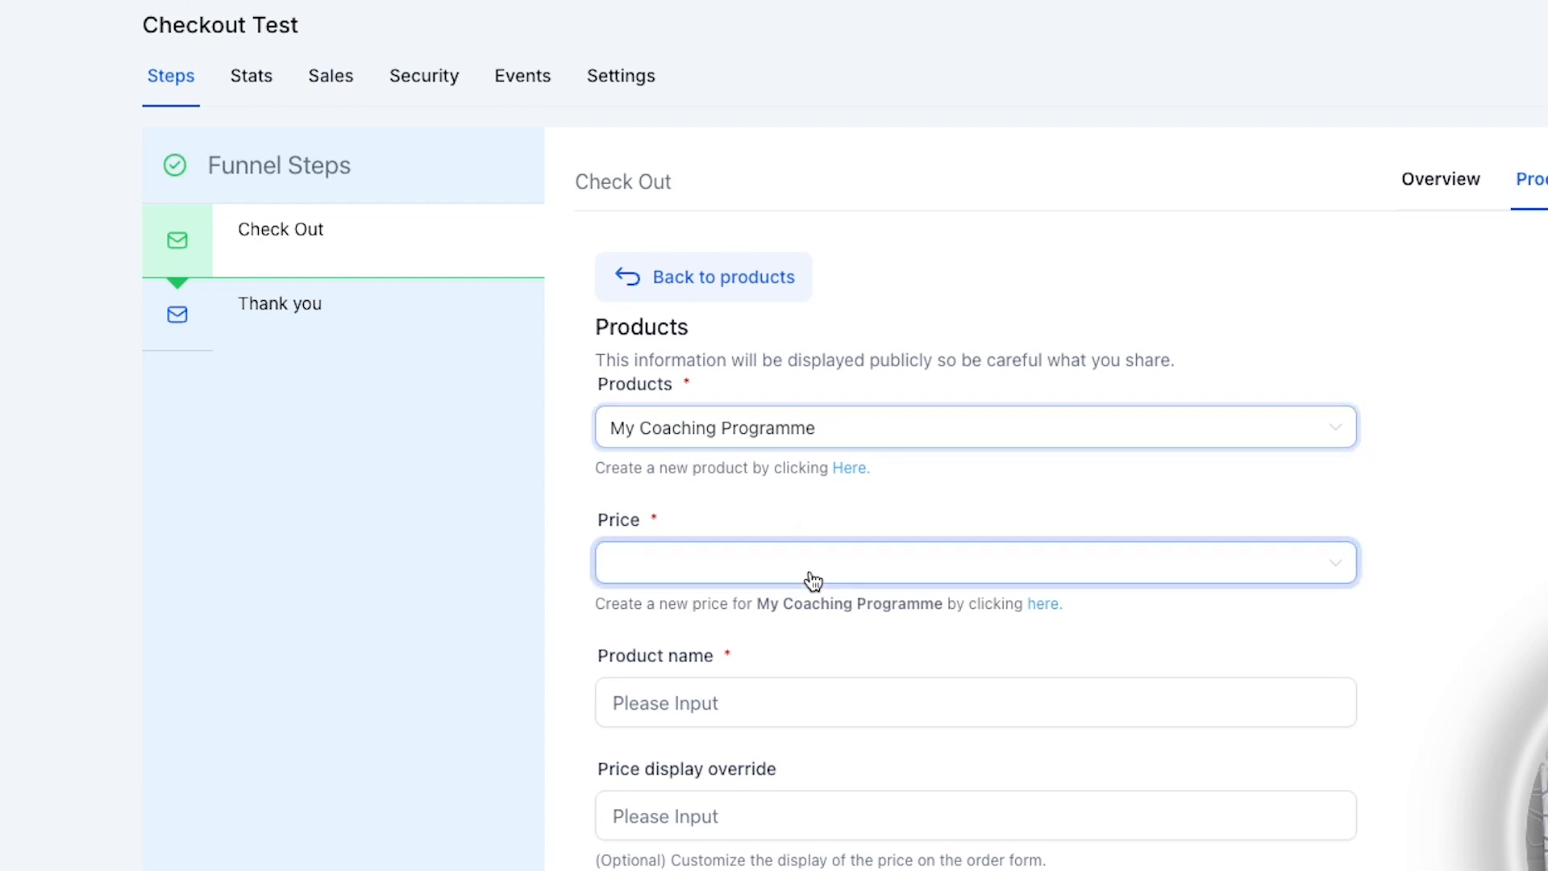
left_click(788, 619)
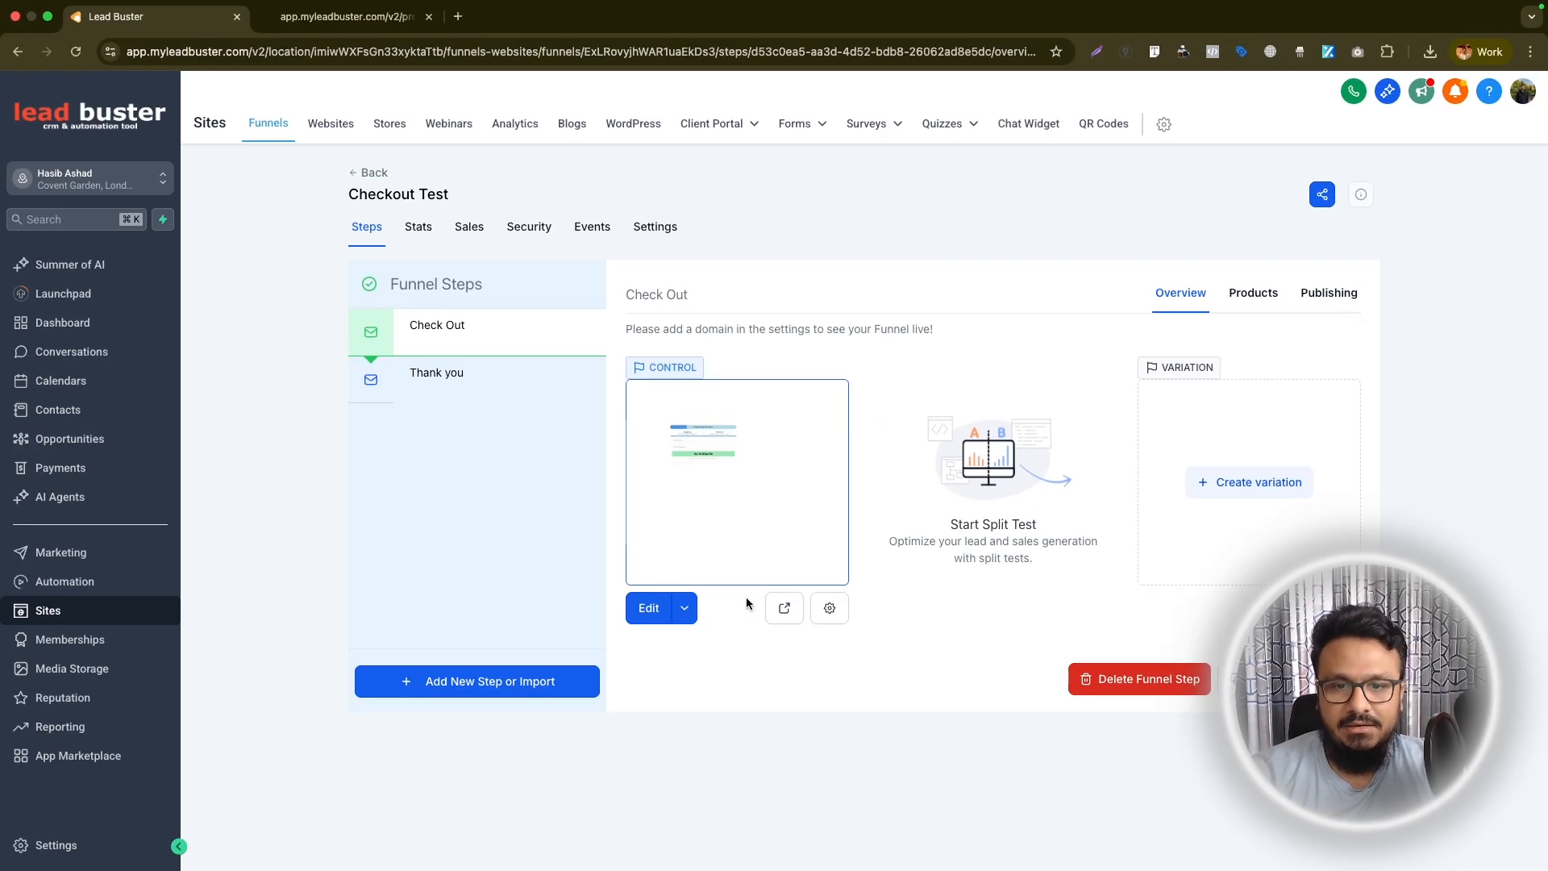
Preview the order form, fill in the customer's full name, e-mail and phone number, and proceed to step #2 to check the coaching charges
left_click(795, 636)
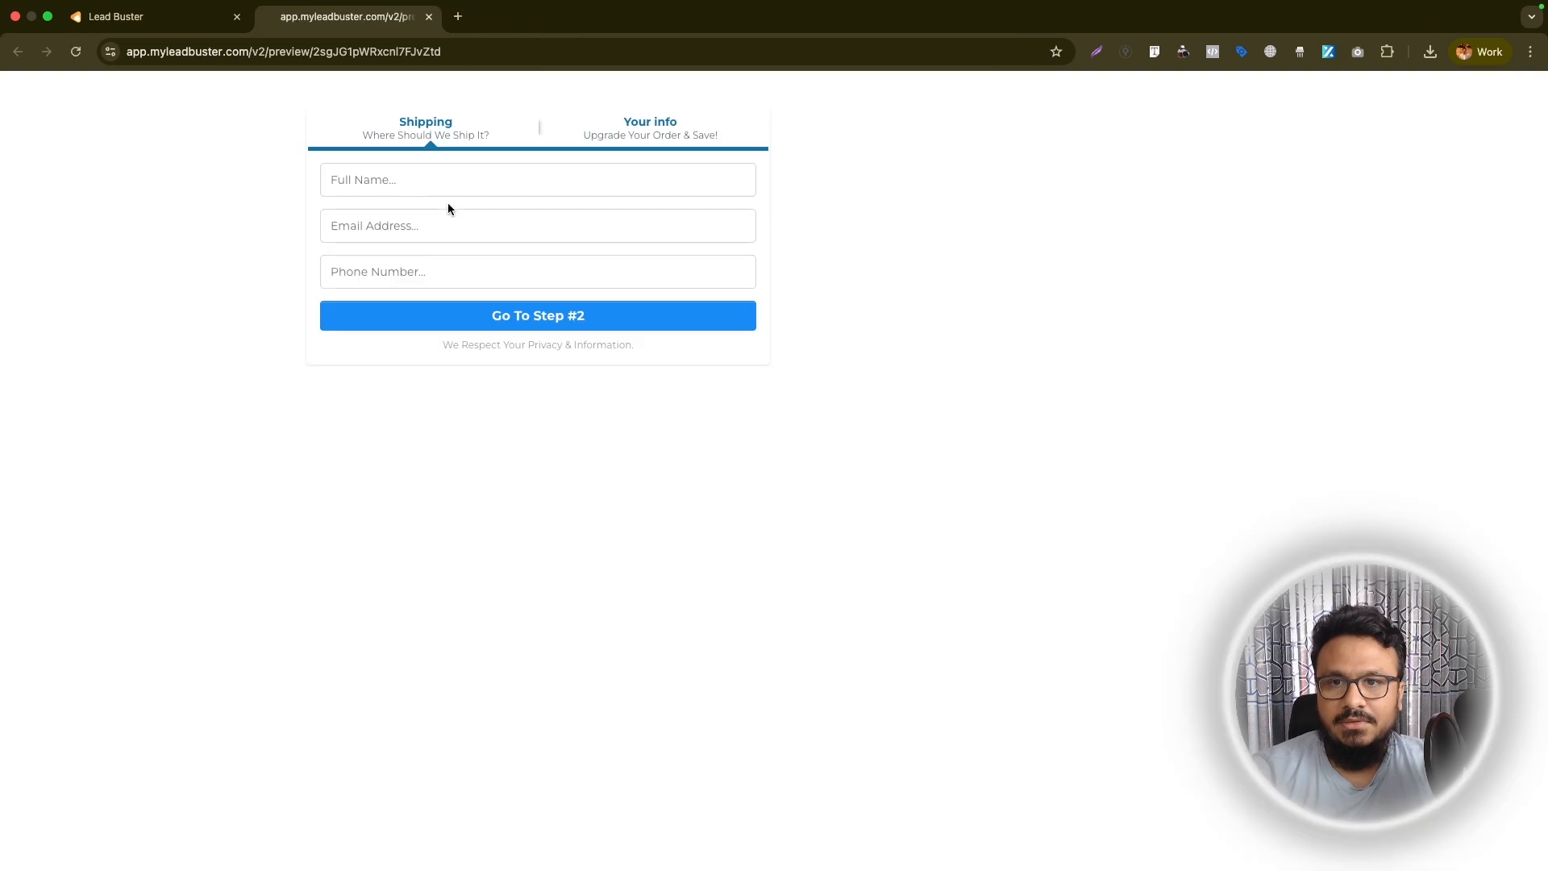
left_click(449, 180)
type("H")
type("asib Test")
key("Tab")
type("hasib@test.com")
key("Tab")
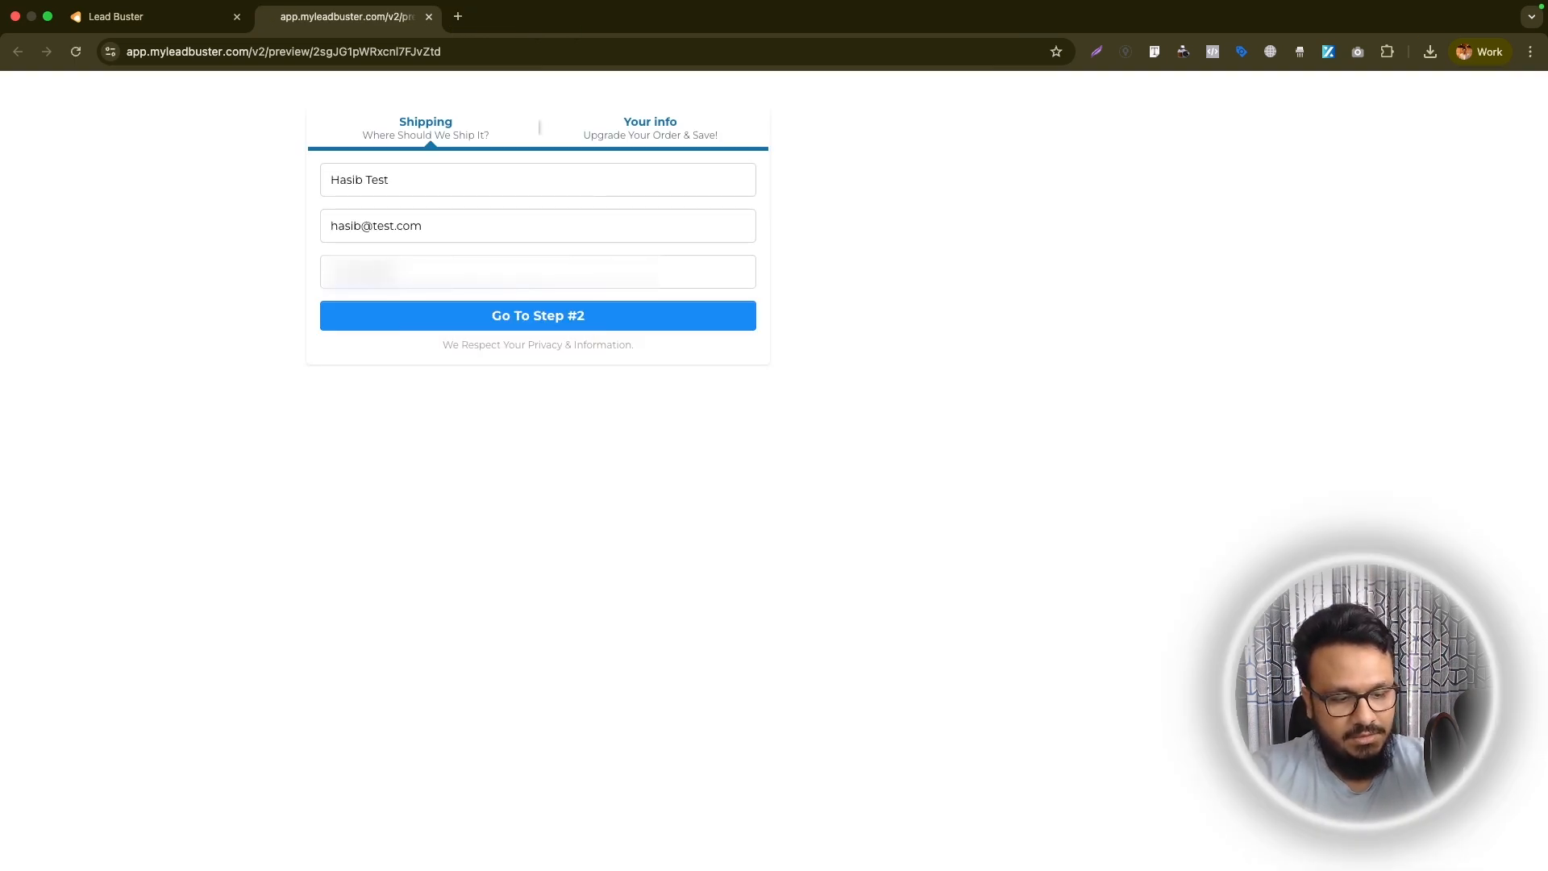
left_click(506, 313)
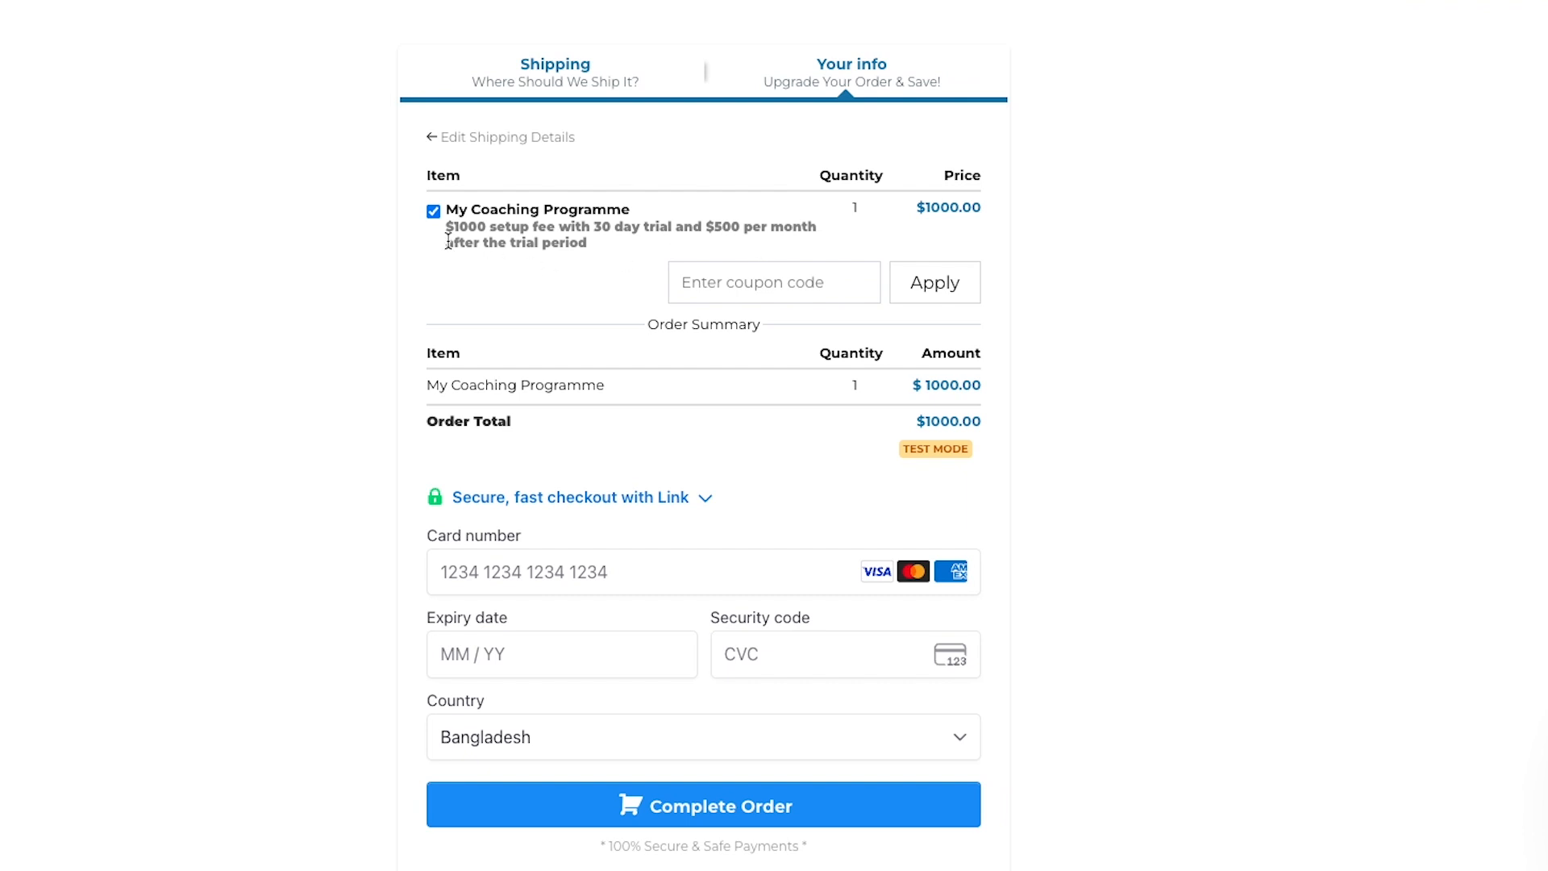
double_click(470, 227)
left_click(984, 420)
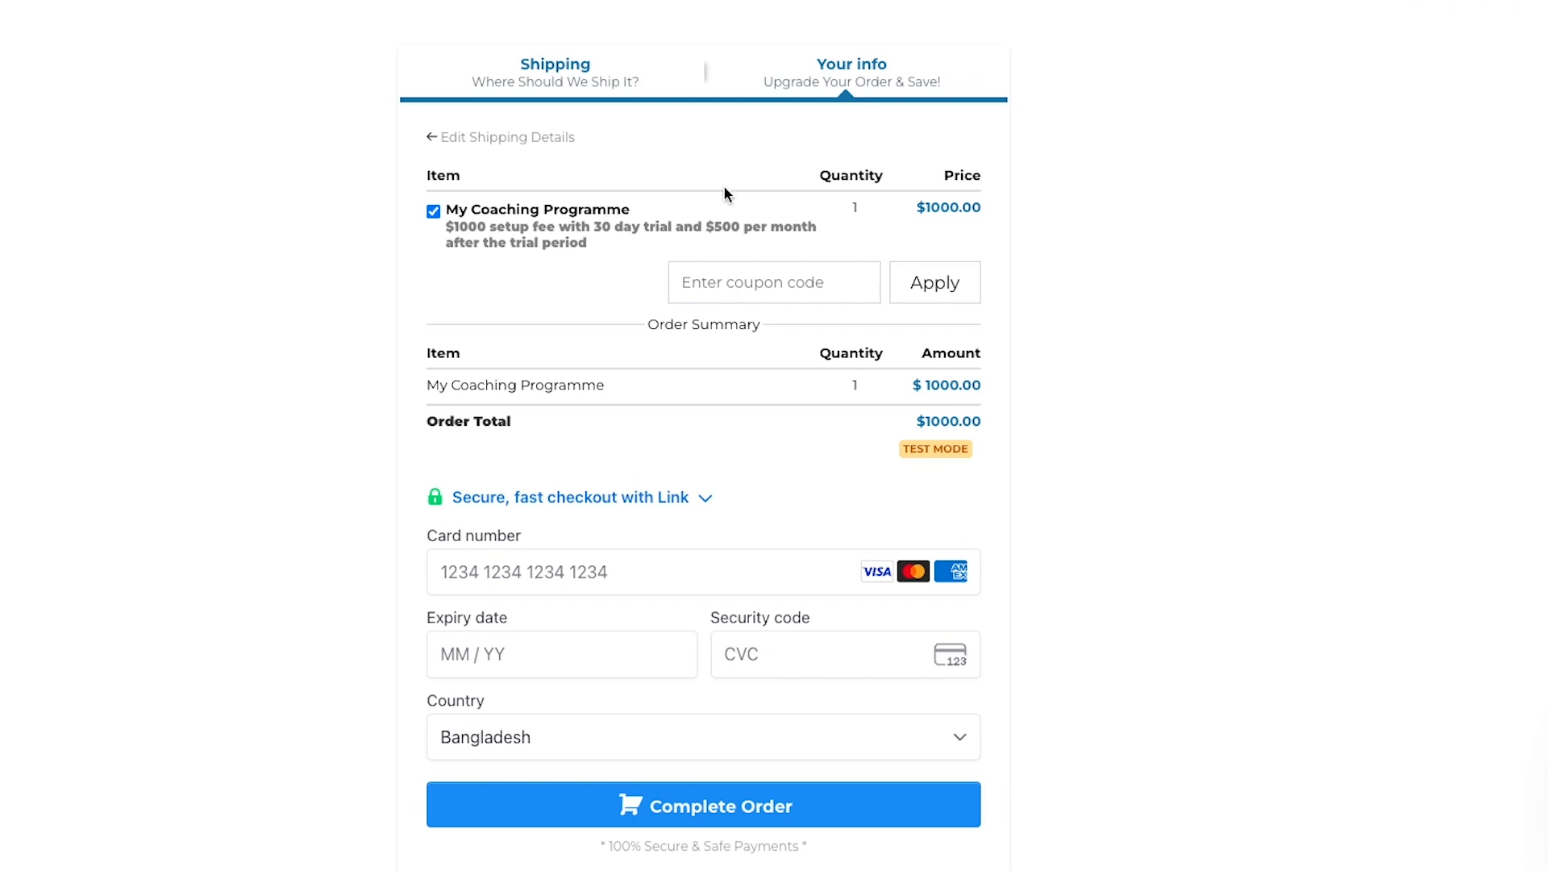
Switch the Checkout Test funnel's payment mode to Live in its settings and return to the order form preview
left_click(121, 16)
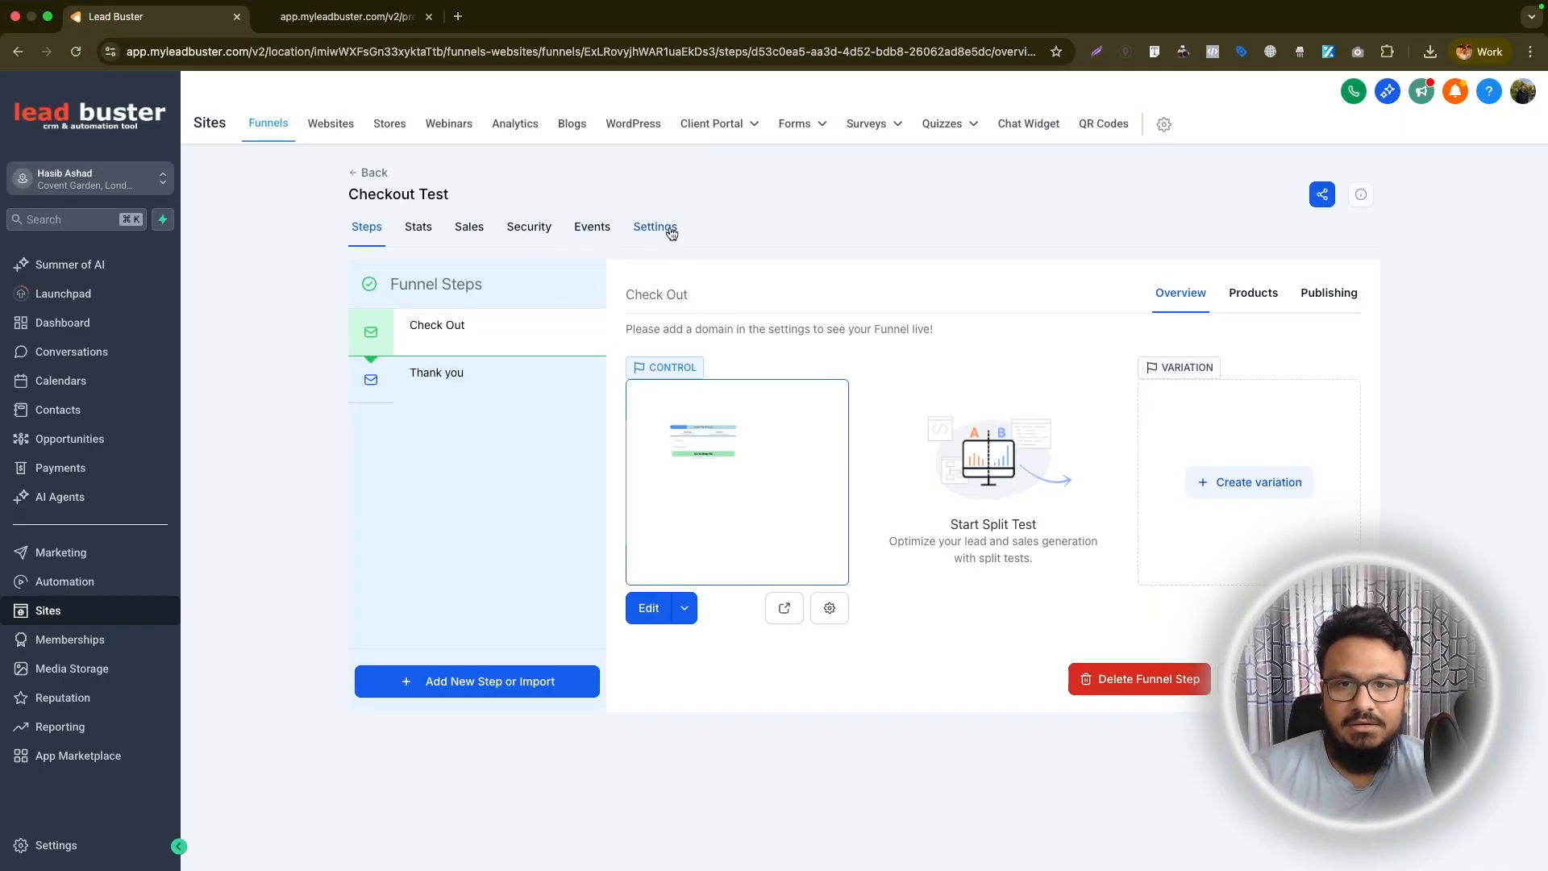
left_click(666, 228)
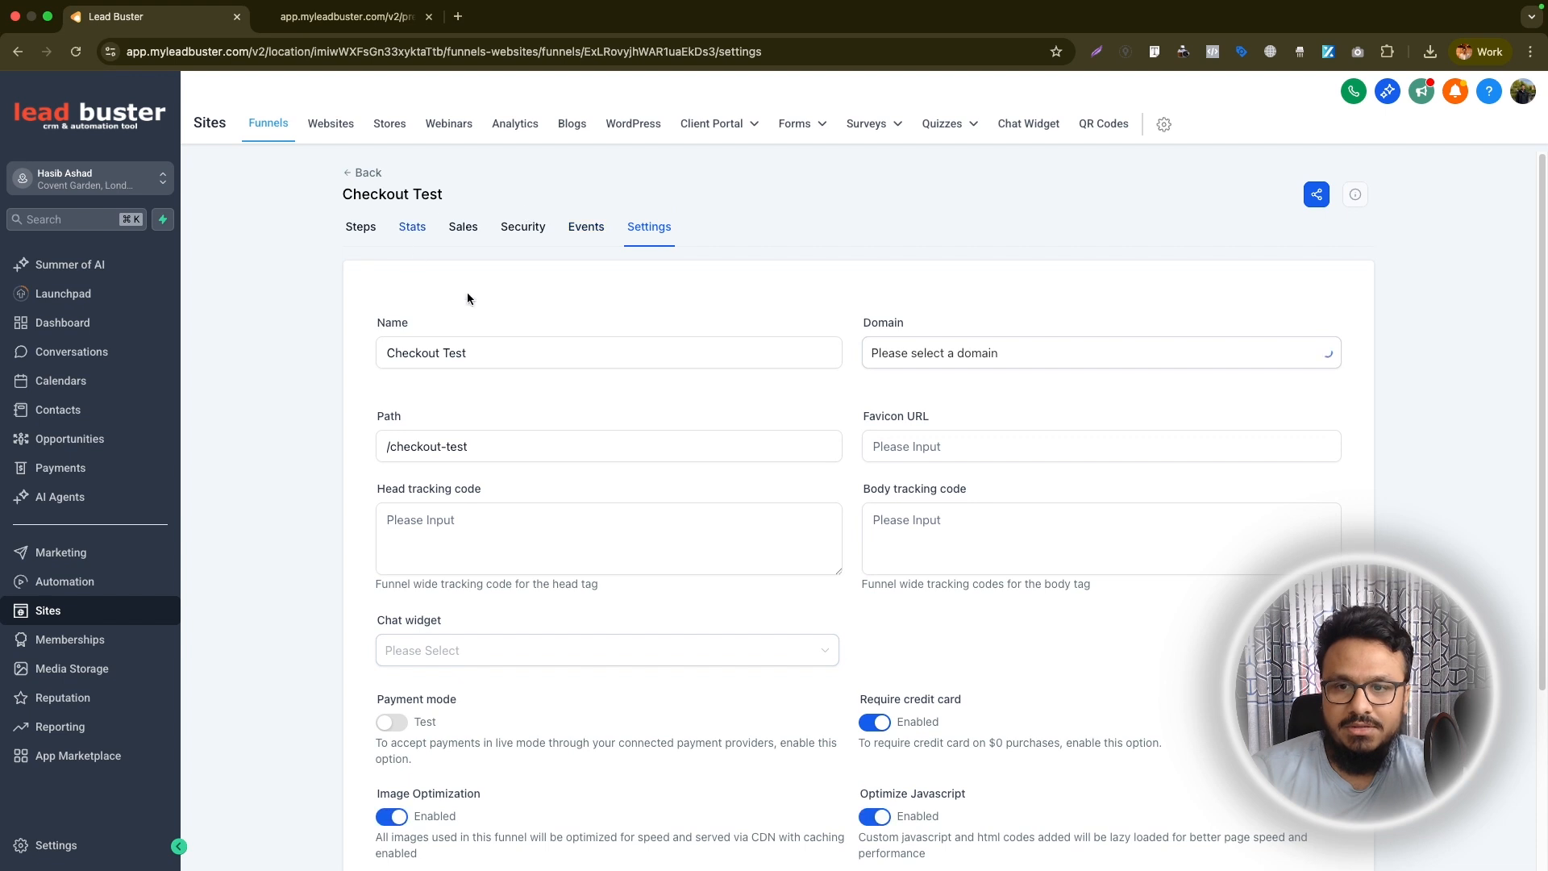
scroll(619, 523, "down", 5)
left_click(393, 511)
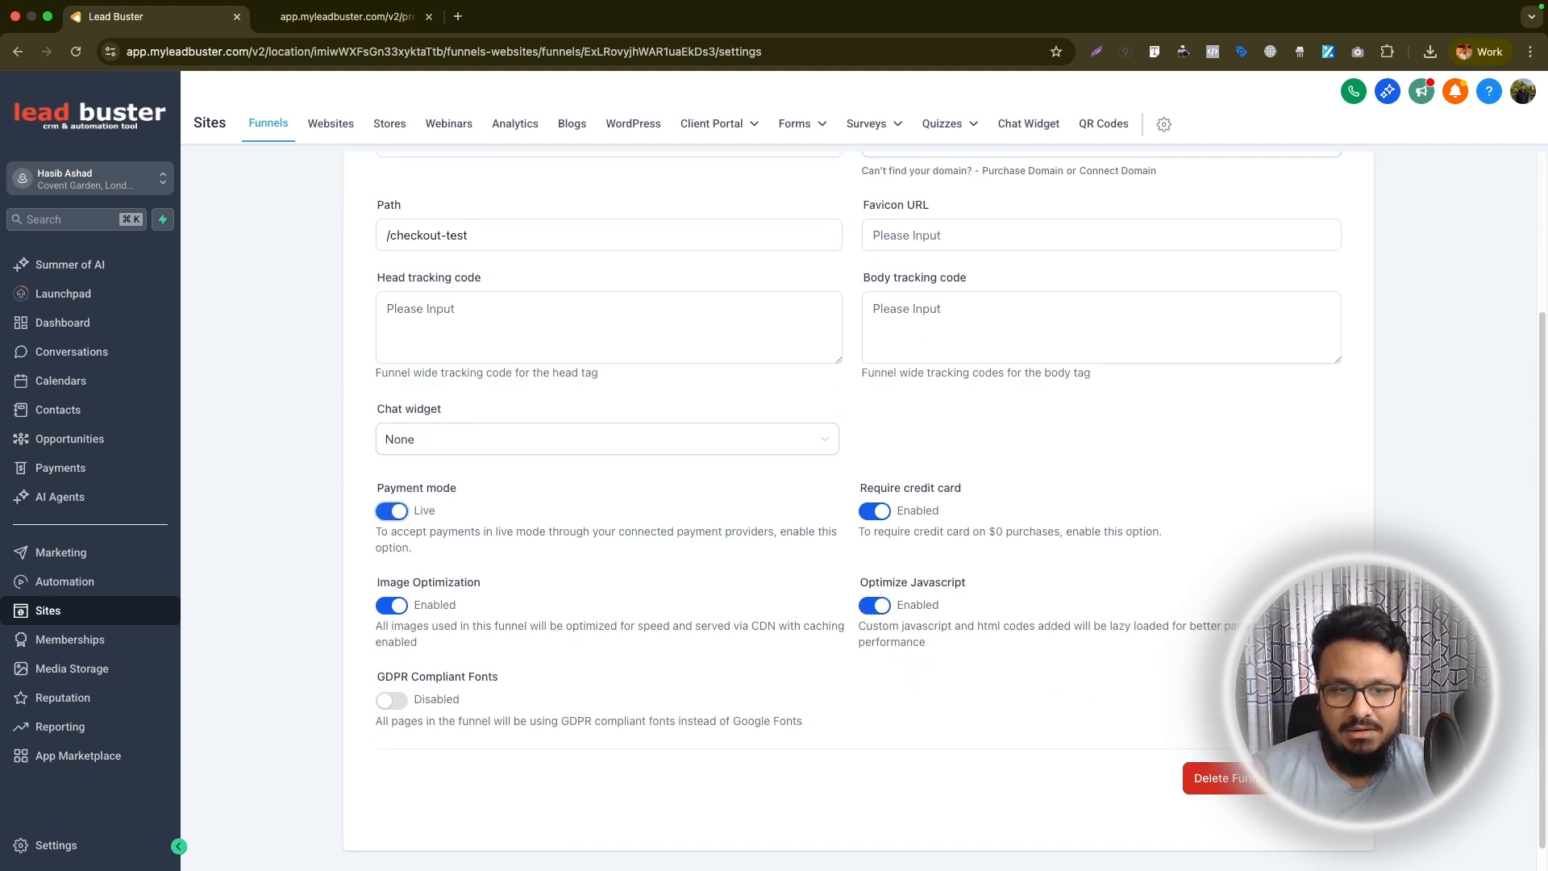
left_click(380, 35)
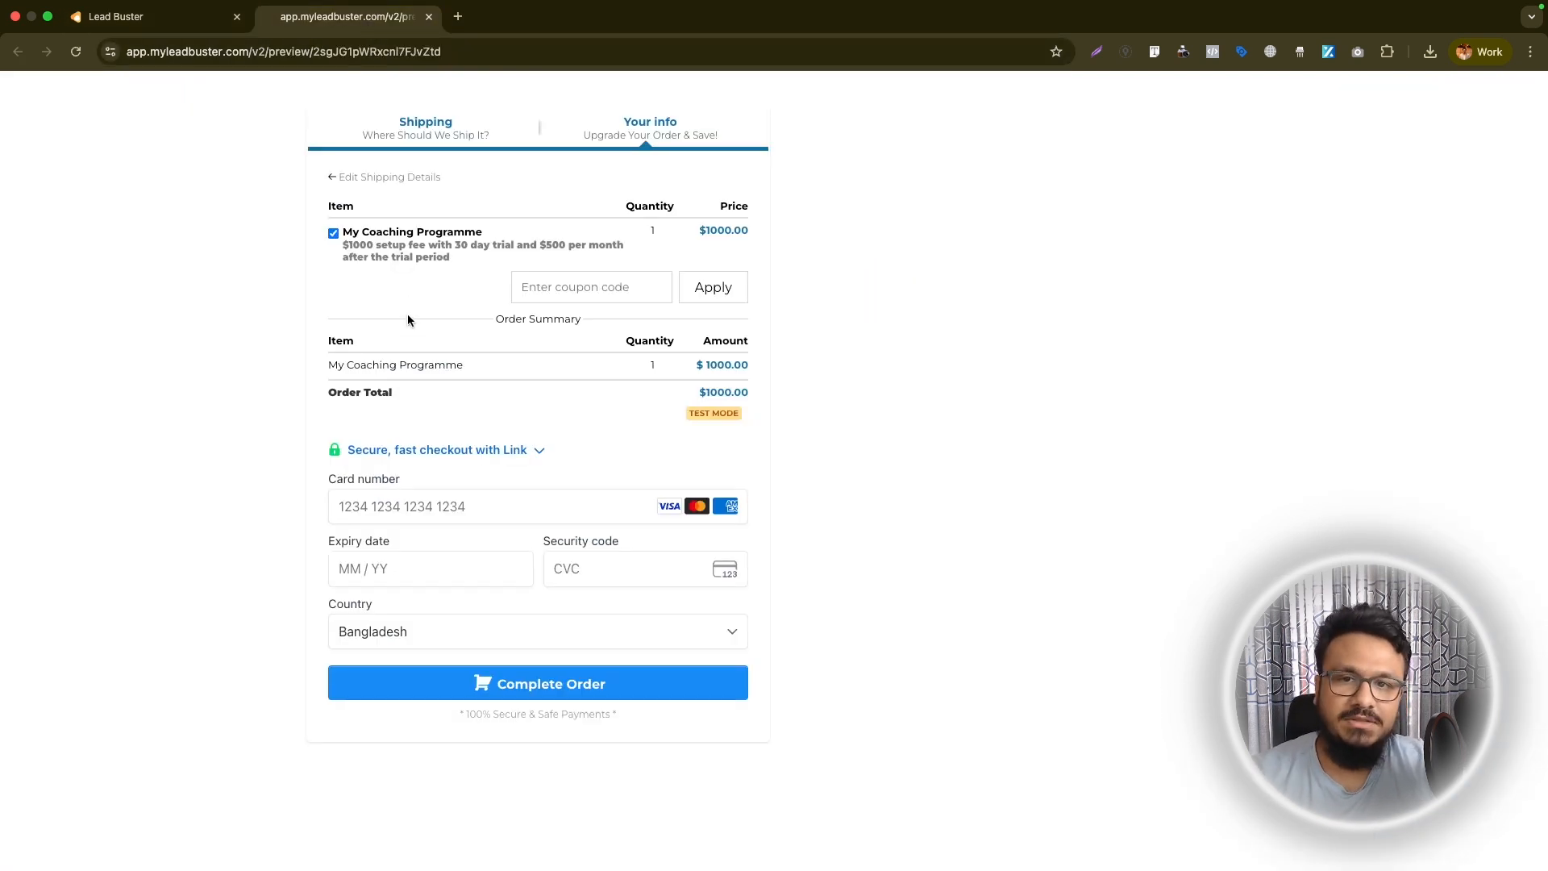